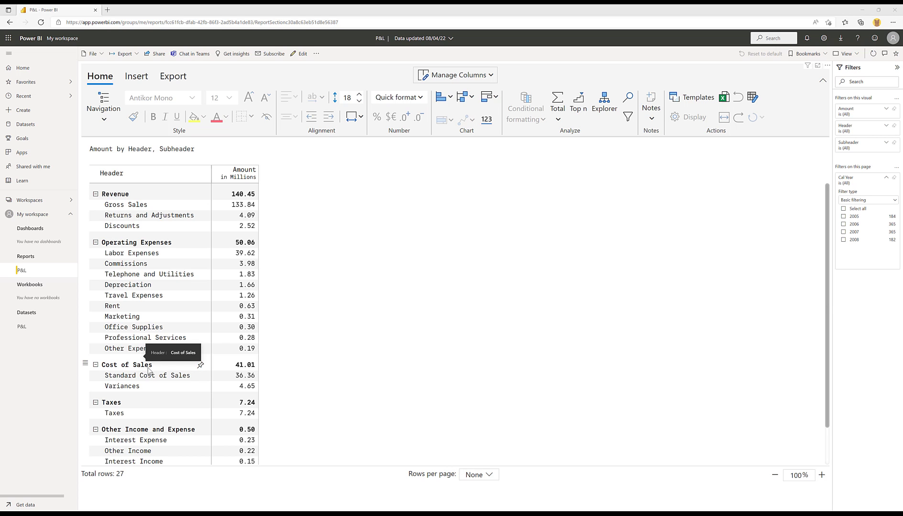
Drag Cost of Sales up so it sits directly below Revenue, above Operating Expenses.
drag(148, 371, 98, 247)
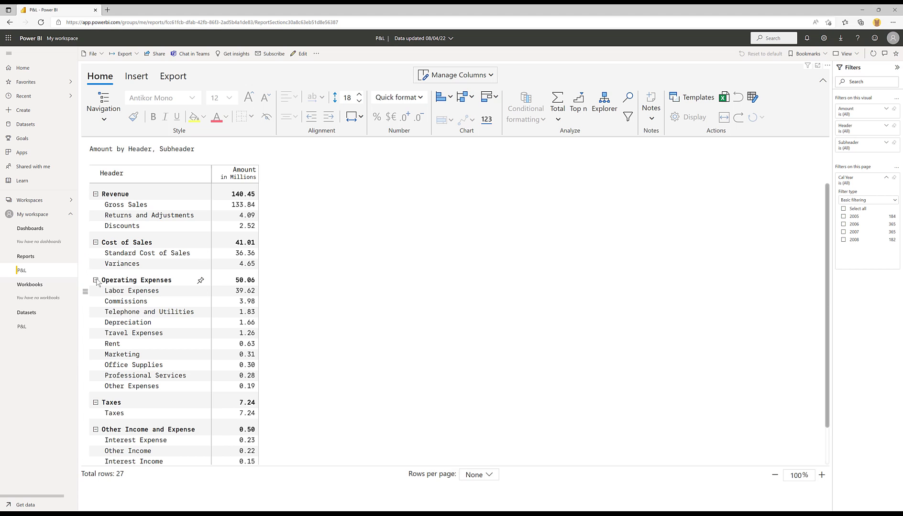
Enter edit mode, select the P&L matrix and open the Operating Expenses row's actions.
click(300, 53)
click(227, 301)
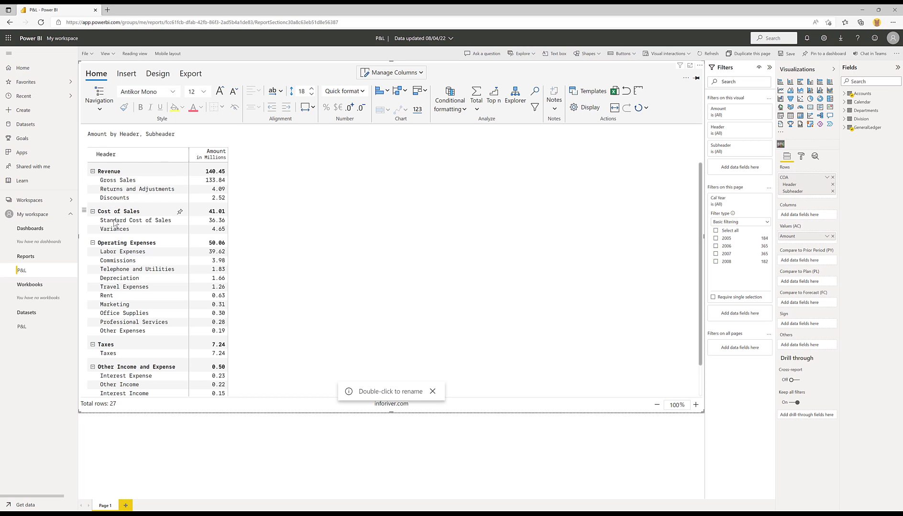
click(115, 244)
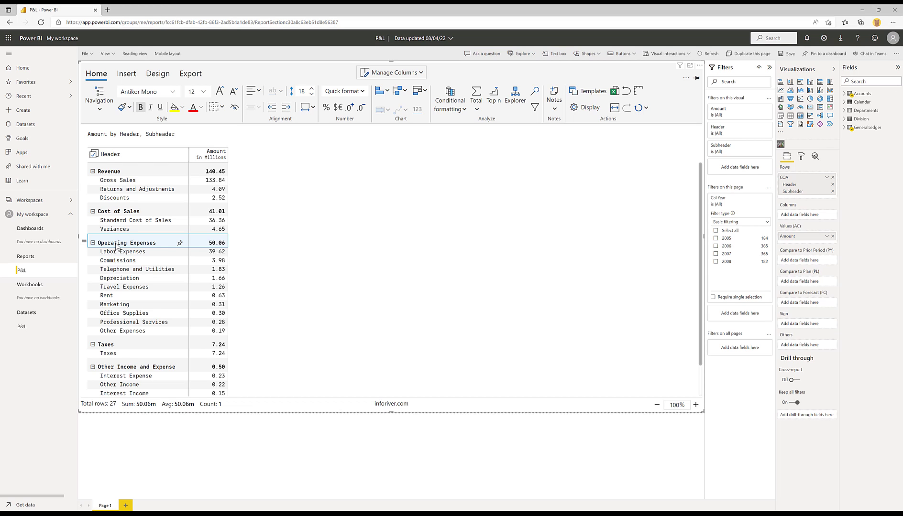
click(115, 246)
click(85, 242)
Insert a calculated row above Operating Expenses titled 'Gross Profit'.
mouse_move(115, 281)
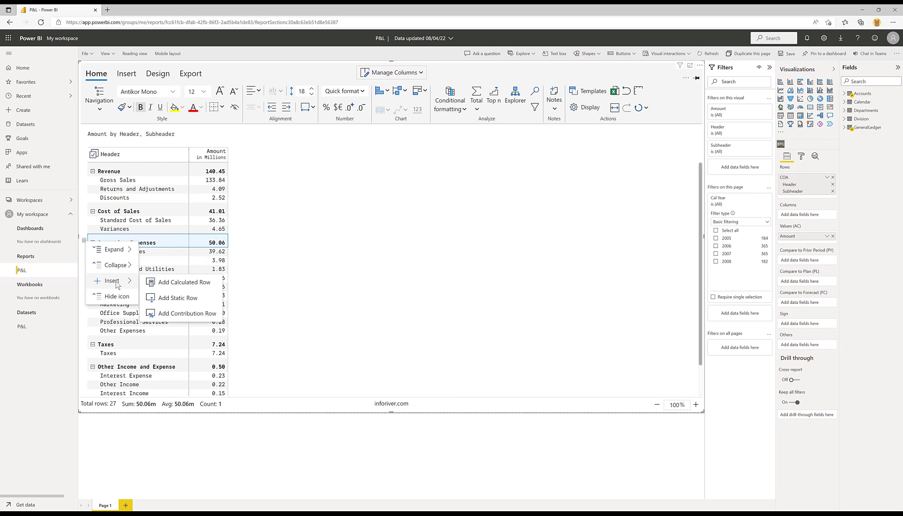
click(181, 283)
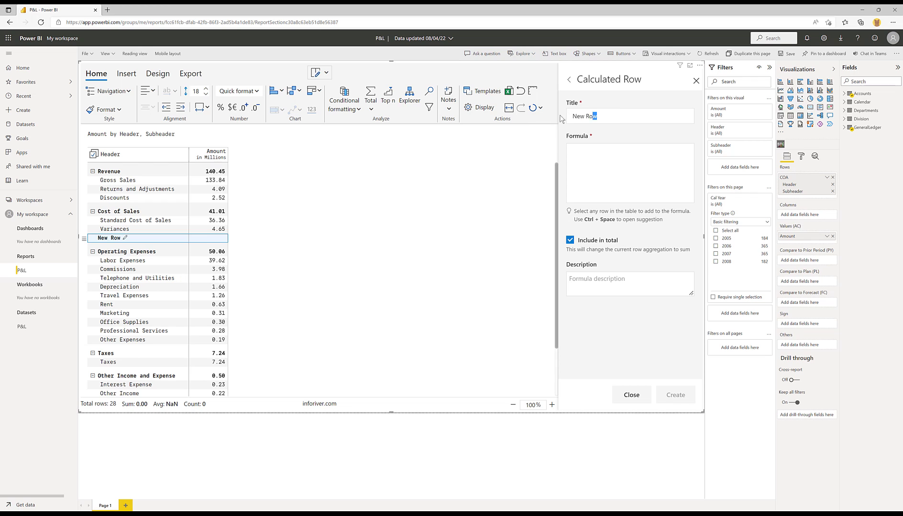
key(ctrl+shift+Left)
text(Gross Profit)
key(Tab)
key(ctrl+space)
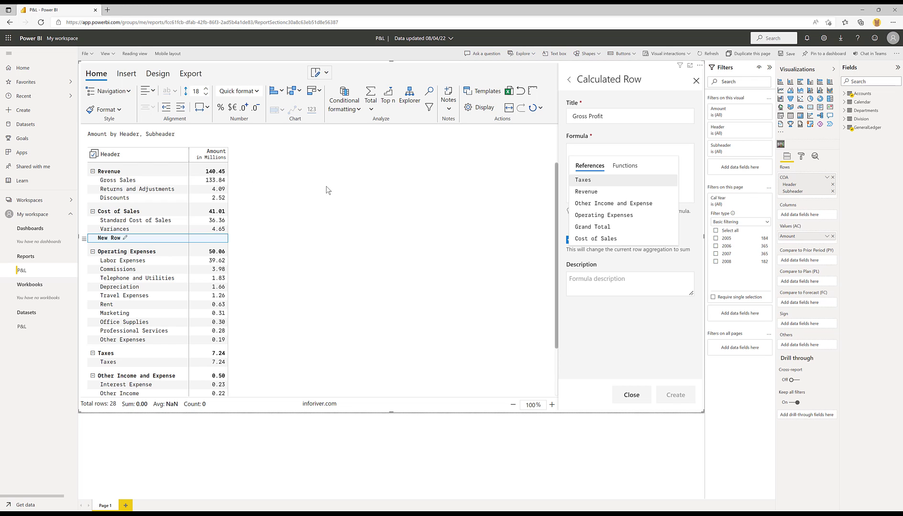
Enter the formula [Revenue]-[Cost of Sales] and create the Gross Profit row.
click(219, 173)
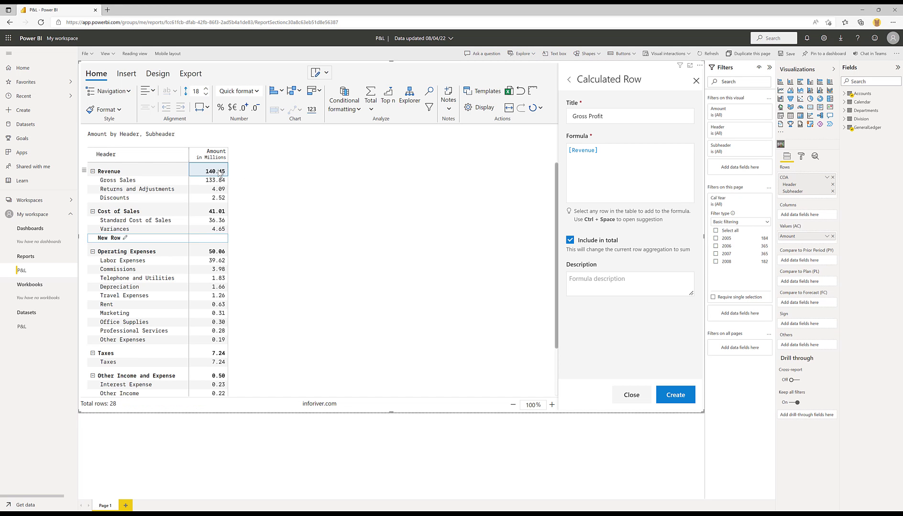
text(-)
click(219, 214)
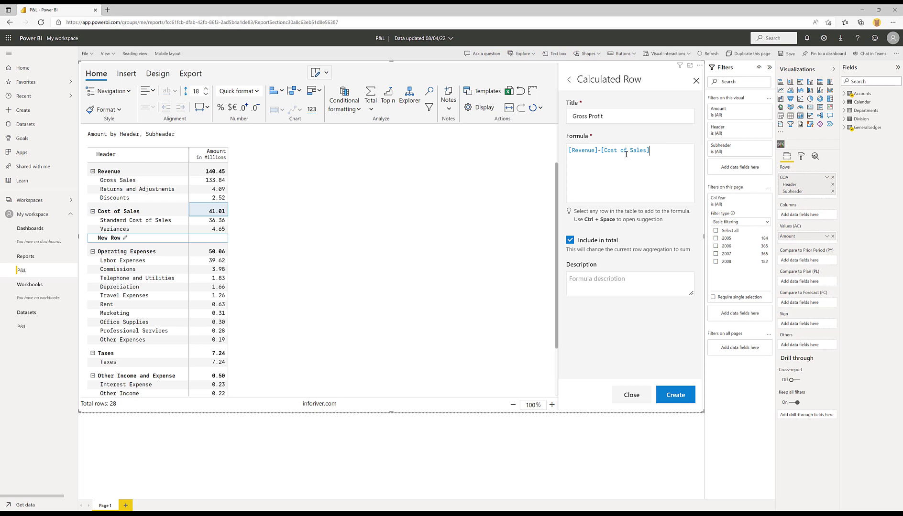
triple_click(593, 151)
key(BackSpace)
text(re)
key(Return)
text(-cos)
key(Return)
click(679, 395)
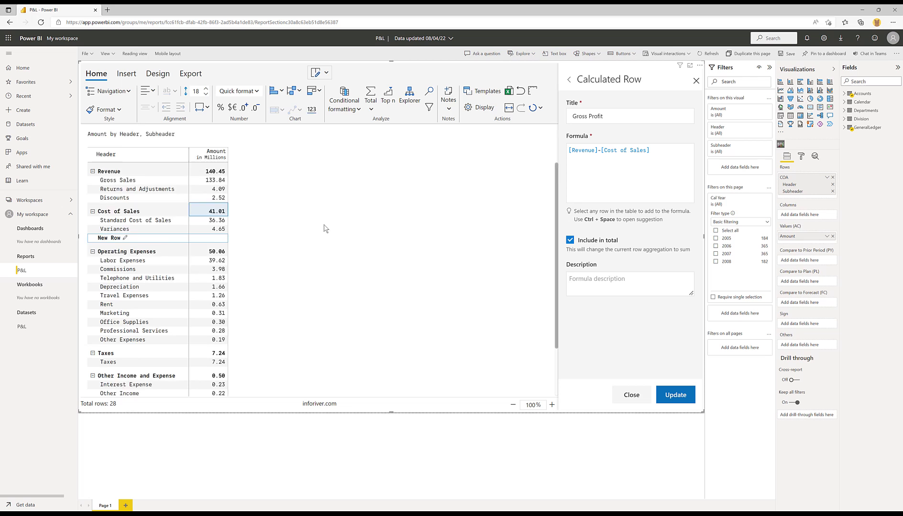
Close the row editor and turn on Show row grand total.
click(675, 397)
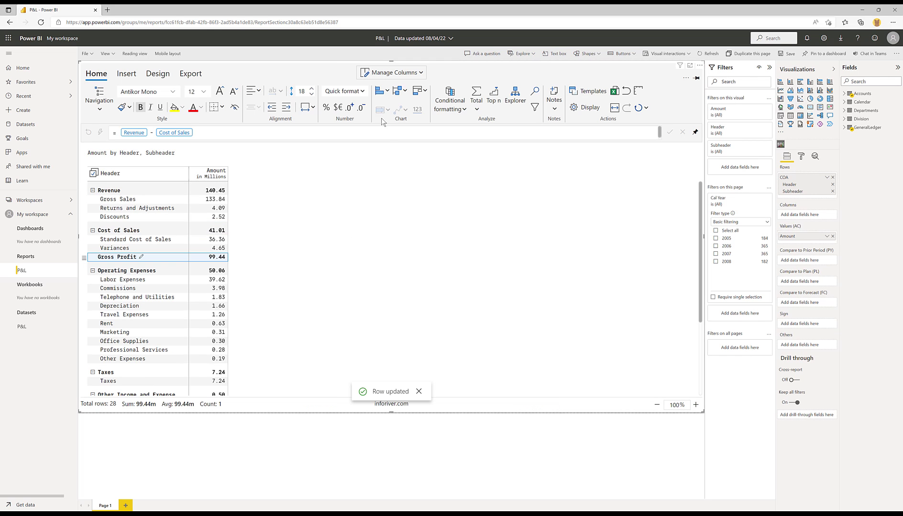
click(477, 110)
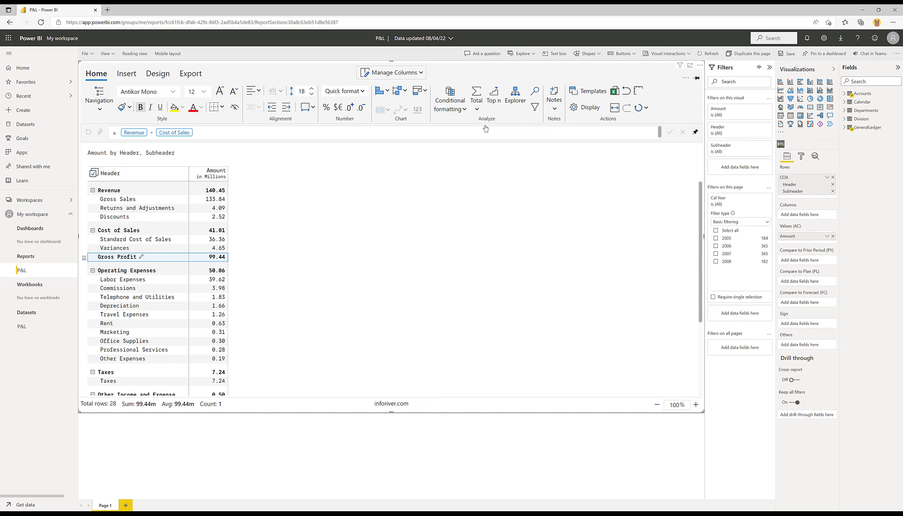
click(481, 125)
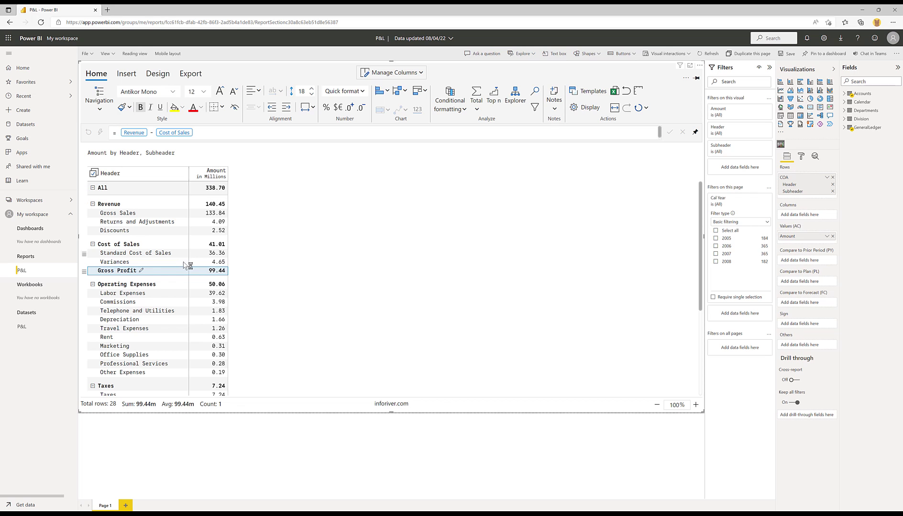
click(139, 273)
Edit Gross Profit in Manage rows to uncheck Include in total, bringing the total to 239.26.
click(130, 76)
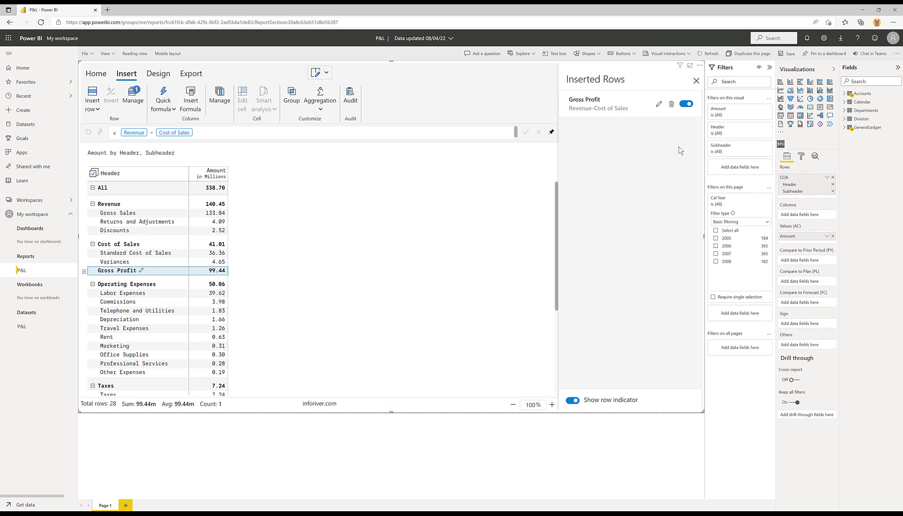
click(660, 111)
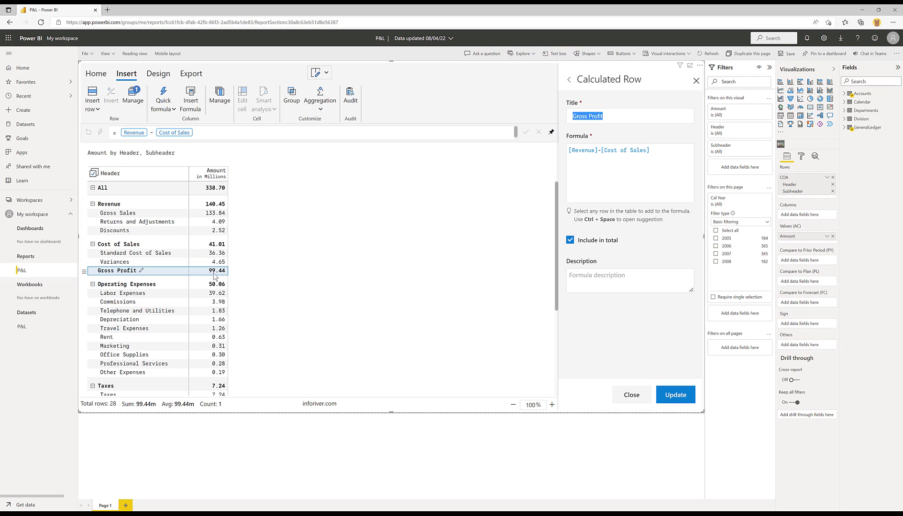
click(340, 221)
click(570, 241)
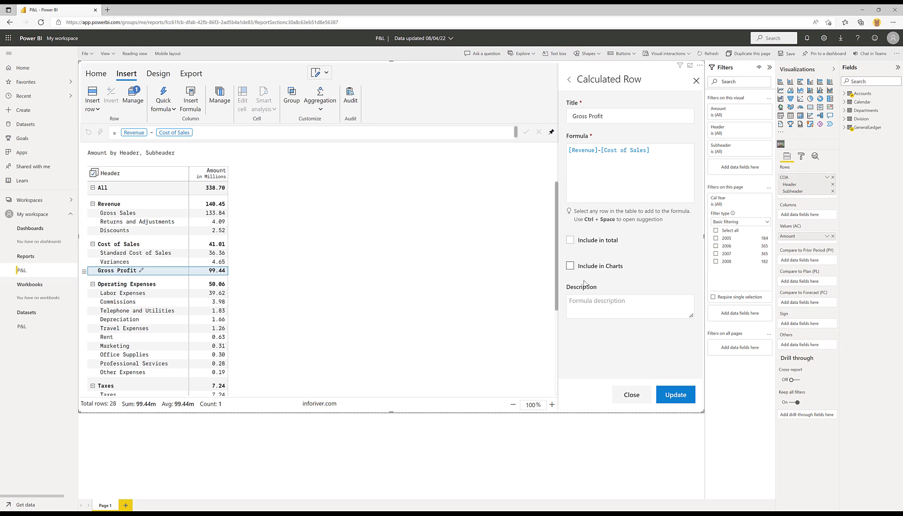
click(672, 398)
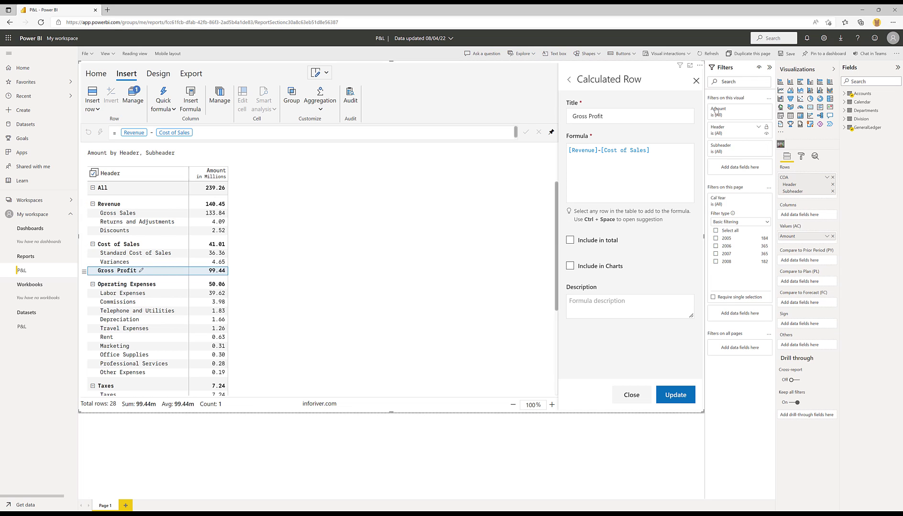
click(696, 80)
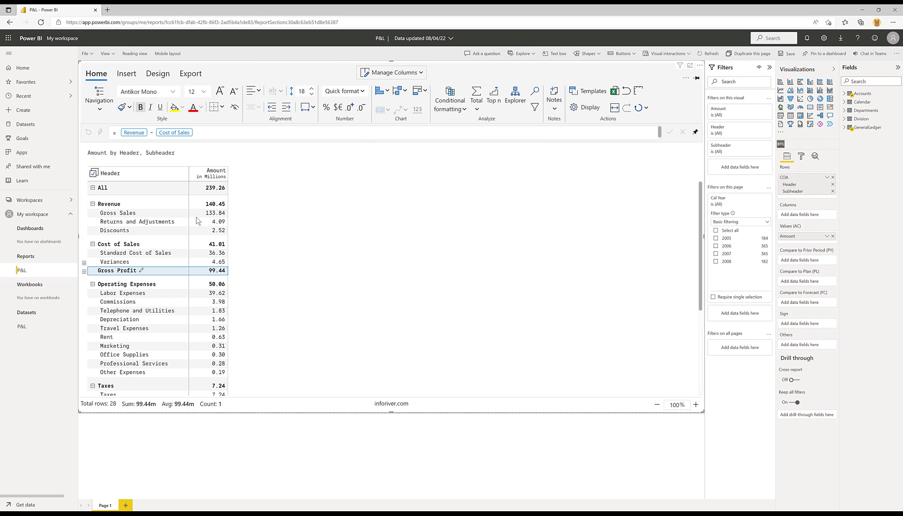
click(476, 103)
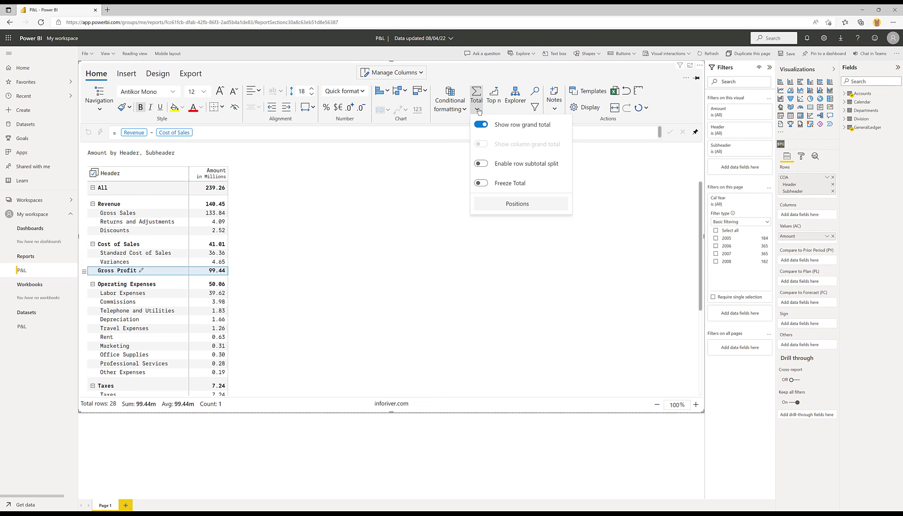
Switch off the row grand total and select the Operating Expenses row.
click(477, 125)
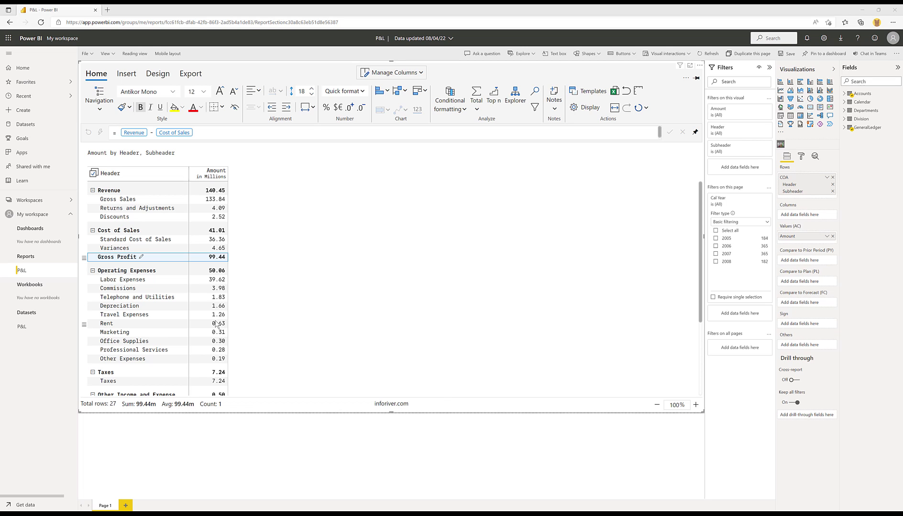
click(109, 256)
click(123, 273)
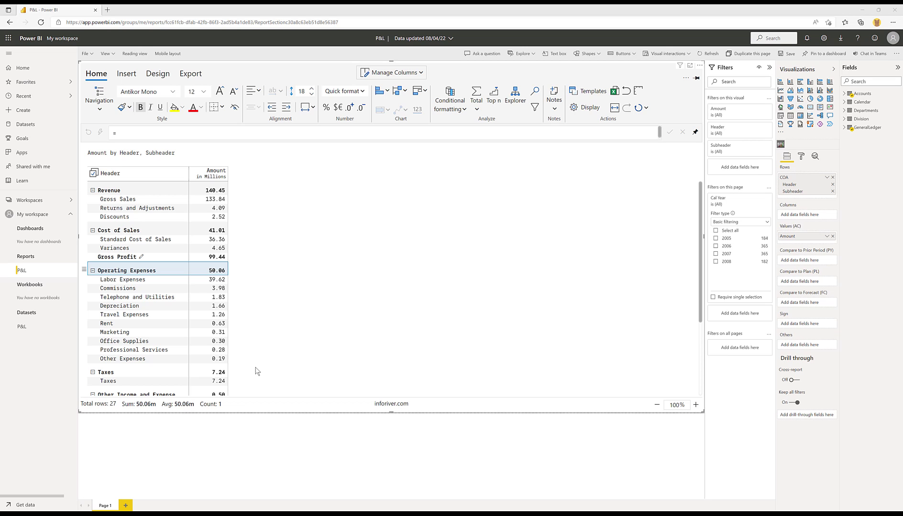
Select the Other Expenses row and show its Insert options.
click(122, 375)
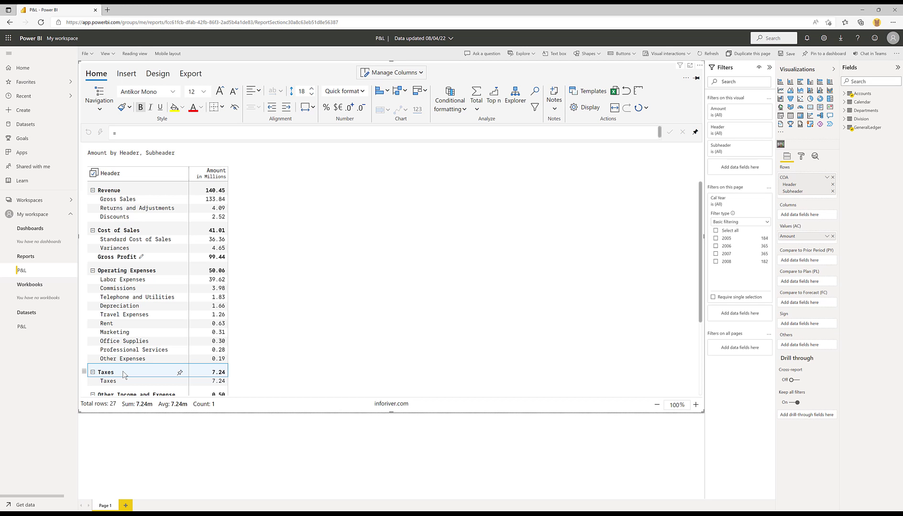
click(123, 374)
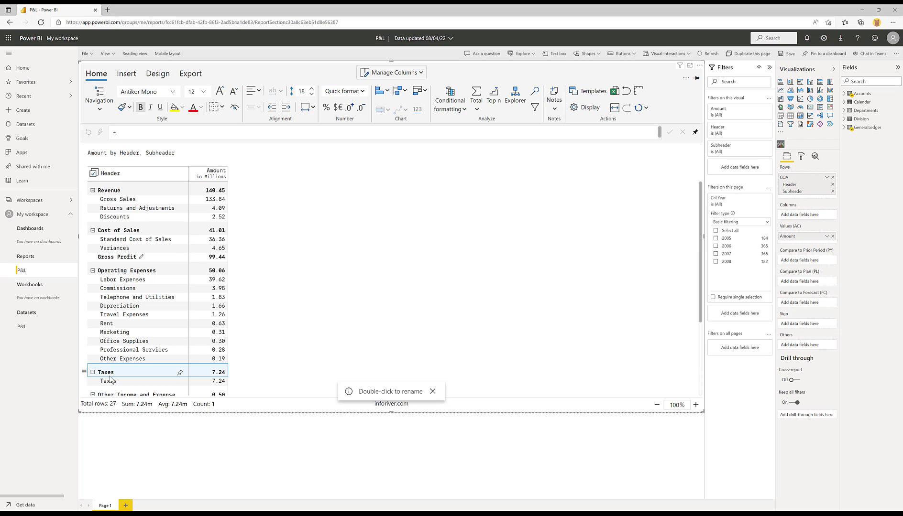
click(122, 359)
click(167, 360)
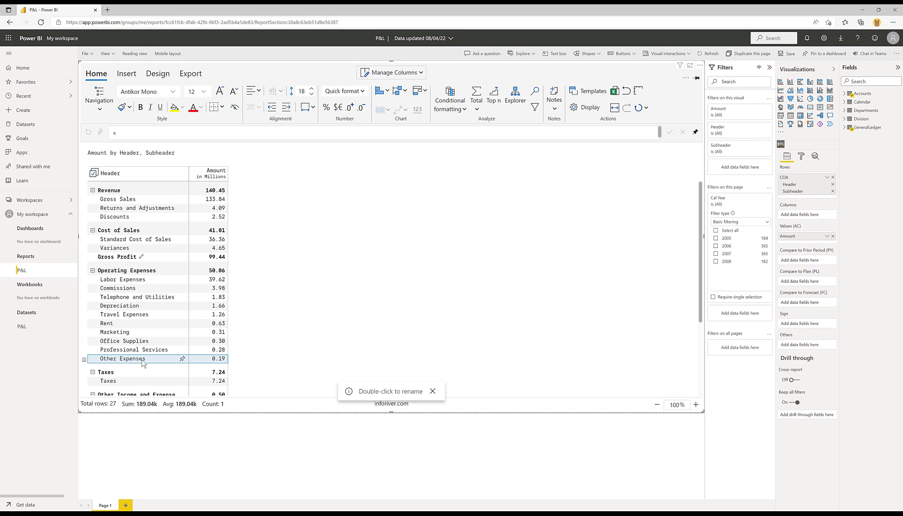
click(83, 364)
mouse_move(110, 396)
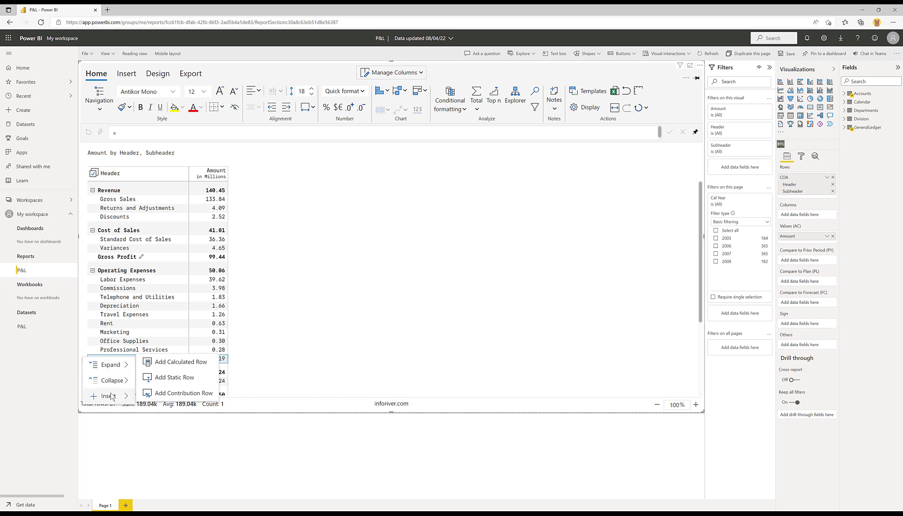
Insert a calculated row above Other Expenses titled 'General & Admin'.
click(175, 367)
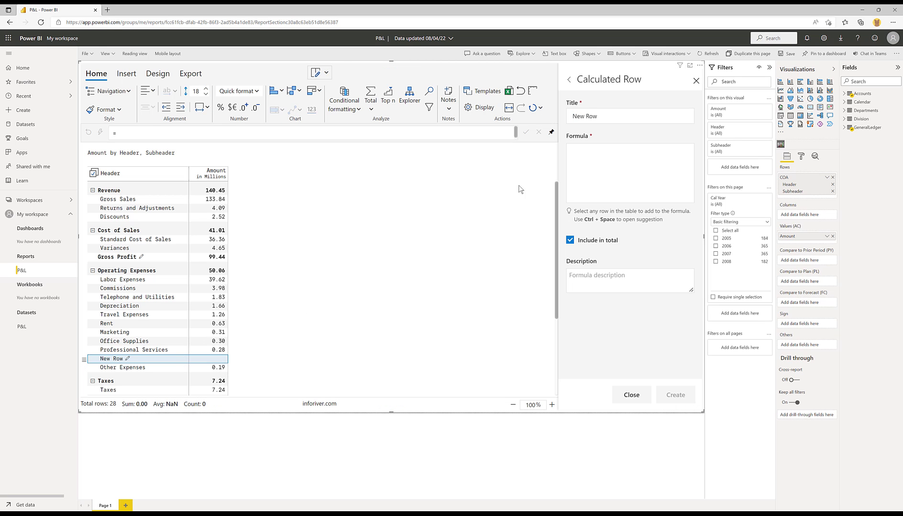
triple_click(621, 115)
text(General & Admin)
click(629, 164)
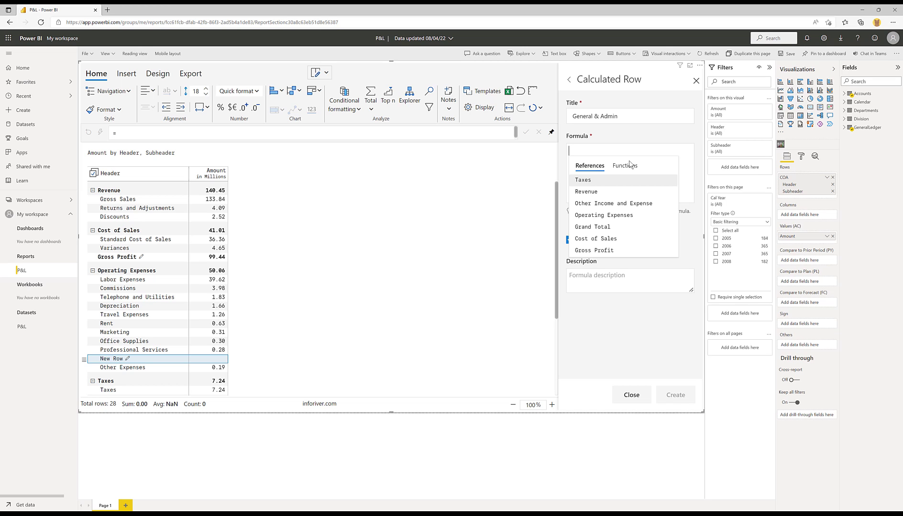
Start the formula as Operating Expenses Rent + Telephone and Utilities +.
click(119, 272)
text(ope)
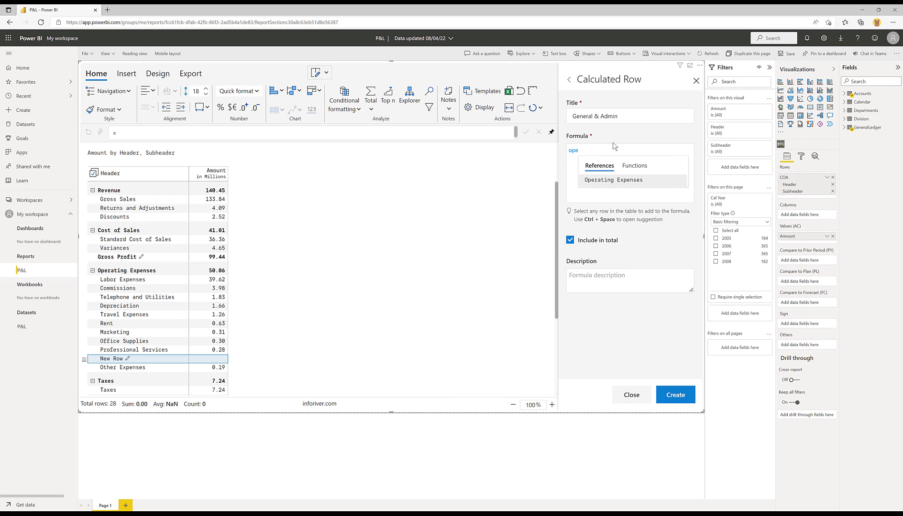
key(Return)
text(.re)
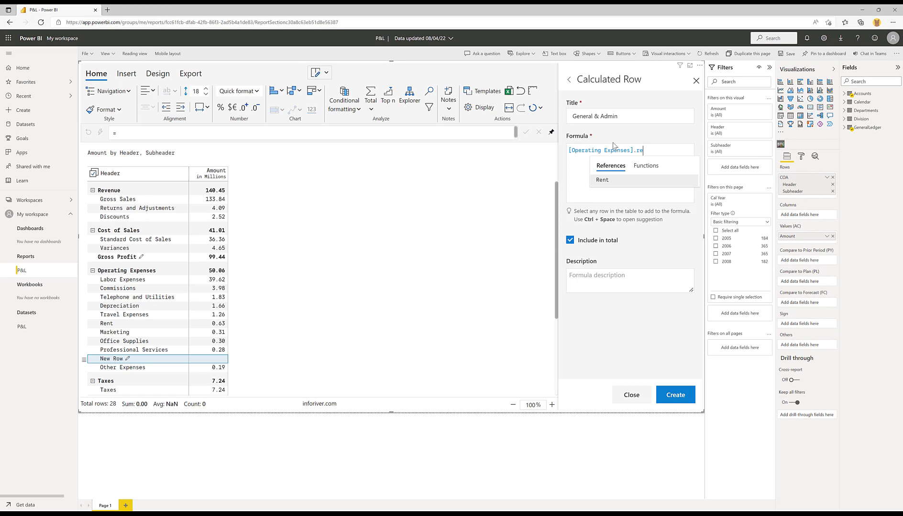
key(Return)
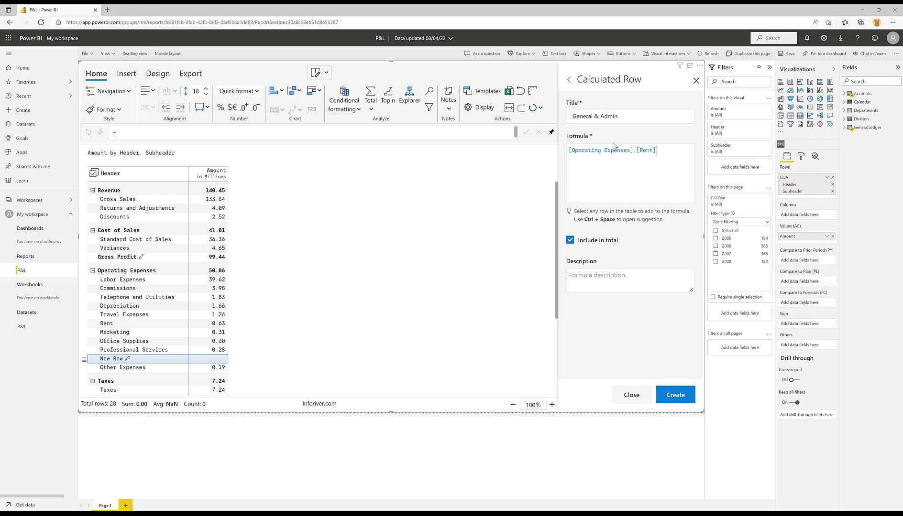
text(+ )
text([ope)
key(Return)
text(.t)
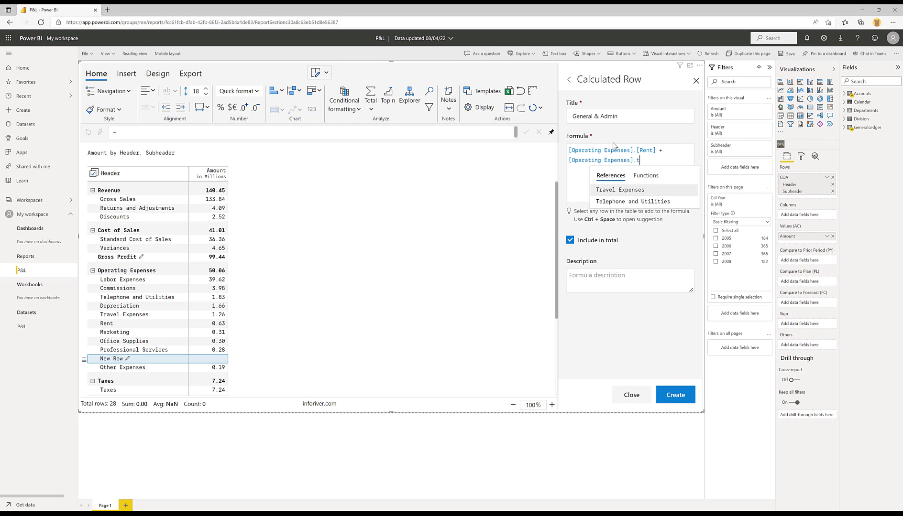
key(Down)
key(Return)
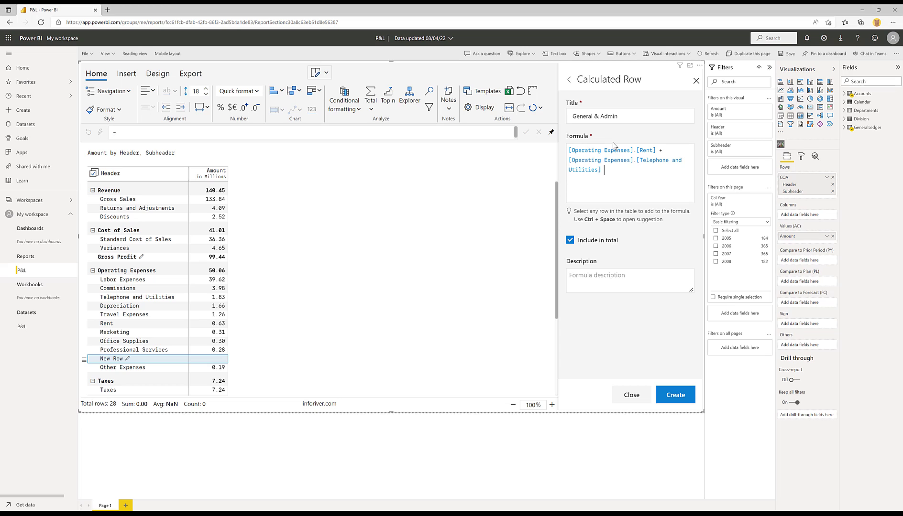
text(+)
Append Office Supplies and Depreciation, uncheck Include in total and check Include in Charts.
click(217, 342)
text(+)
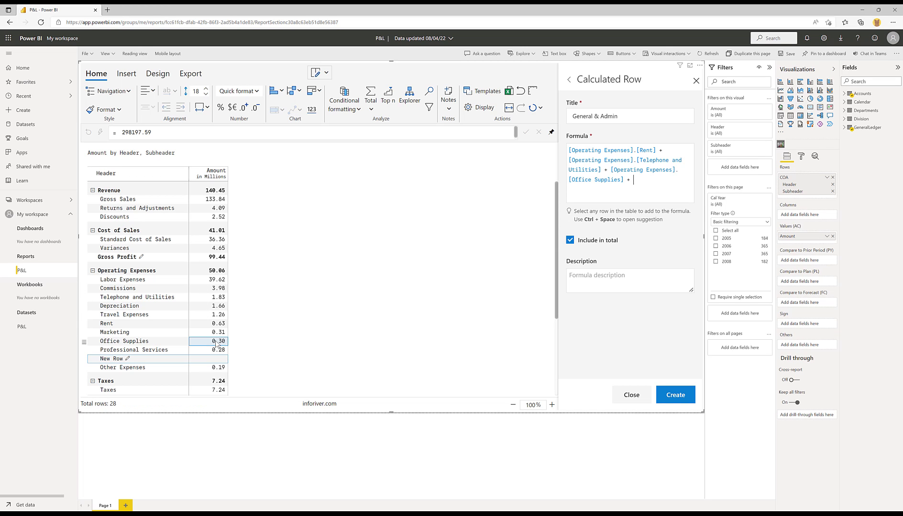
click(205, 307)
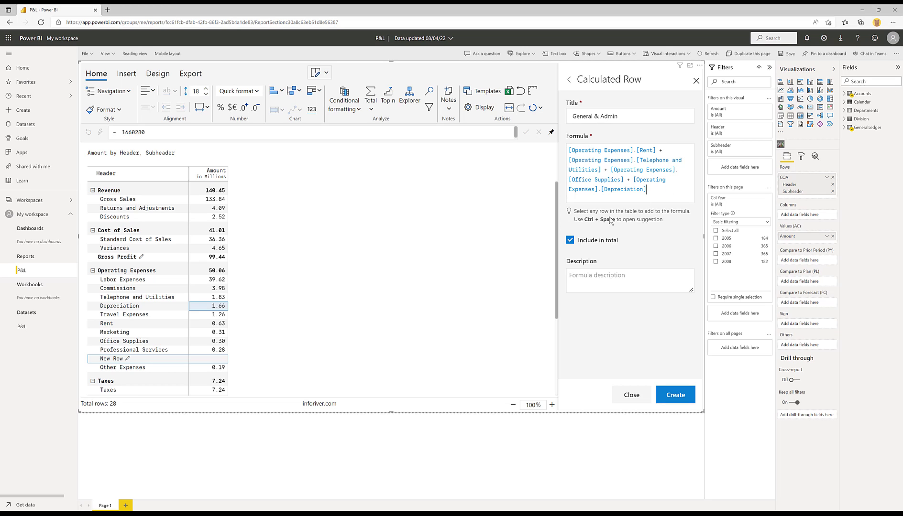
click(593, 245)
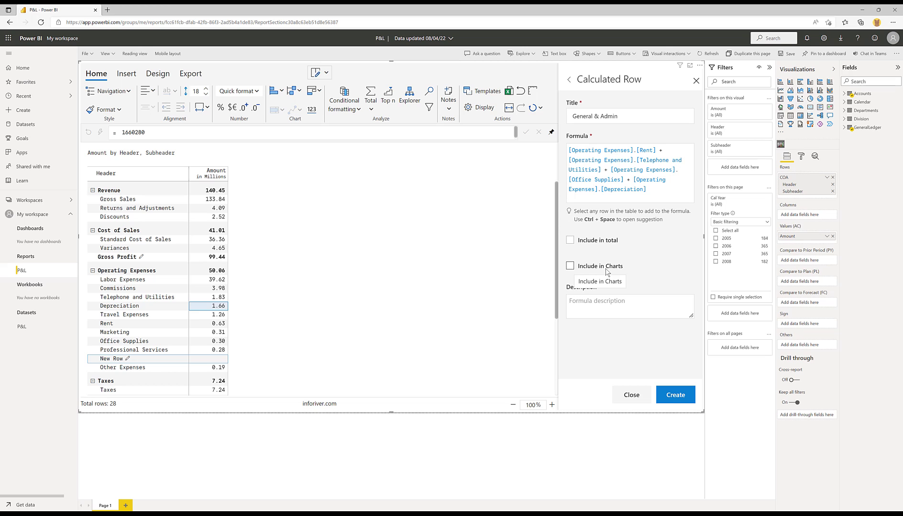
click(574, 268)
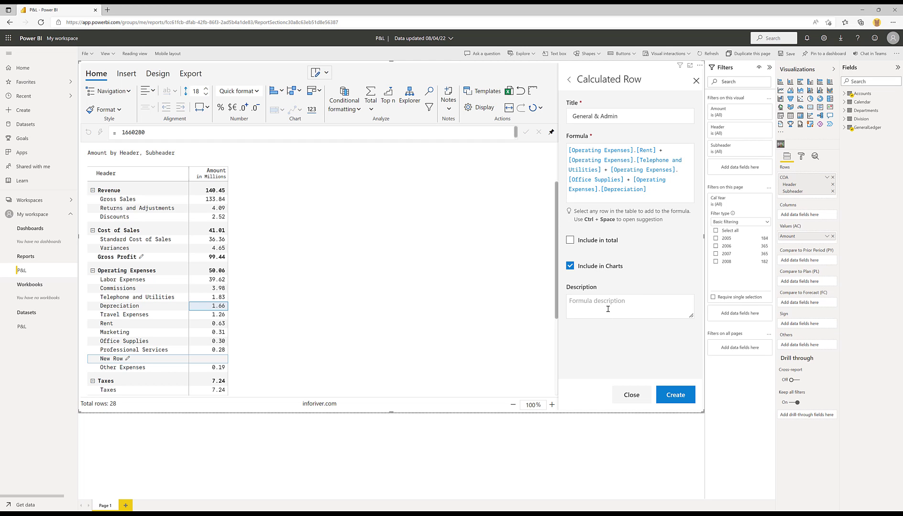
Create the General & Admin row (4.42) and select the Other Expenses row.
click(678, 396)
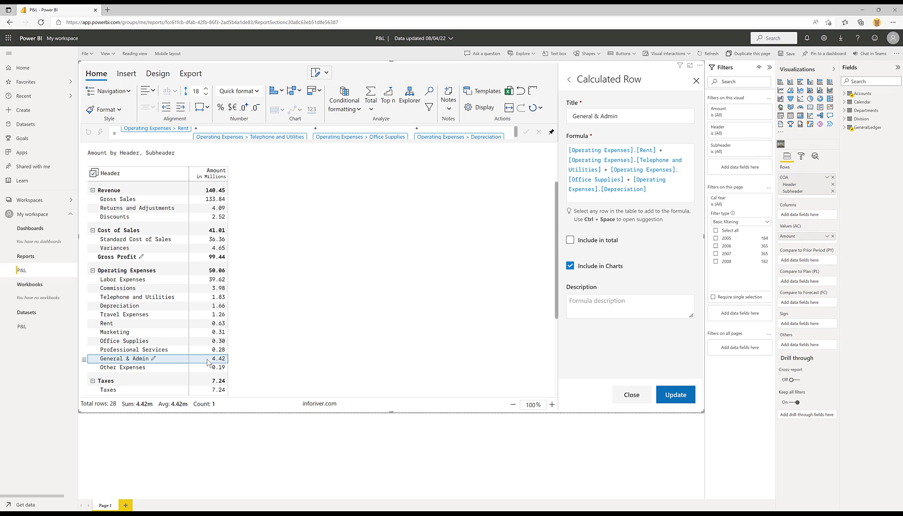
click(175, 362)
click(114, 369)
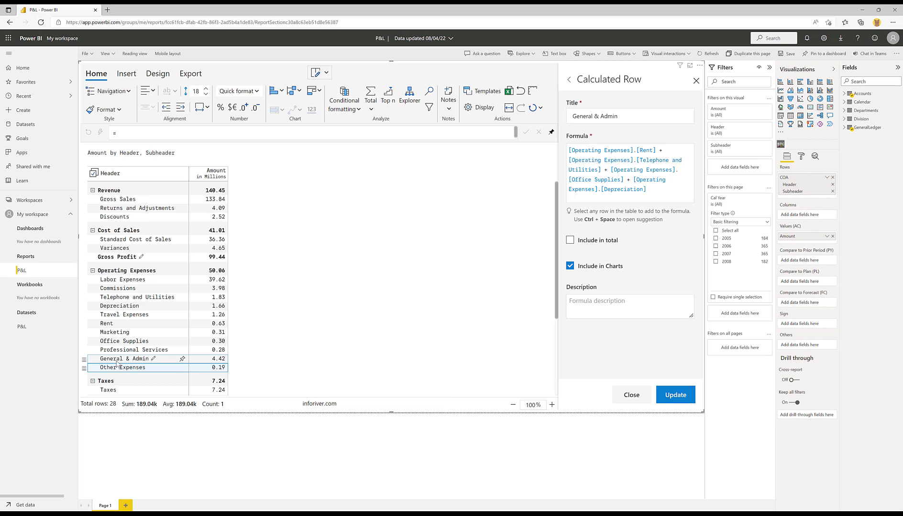
Insert a new calculated row above Other Expenses.
click(84, 372)
mouse_move(112, 396)
click(180, 364)
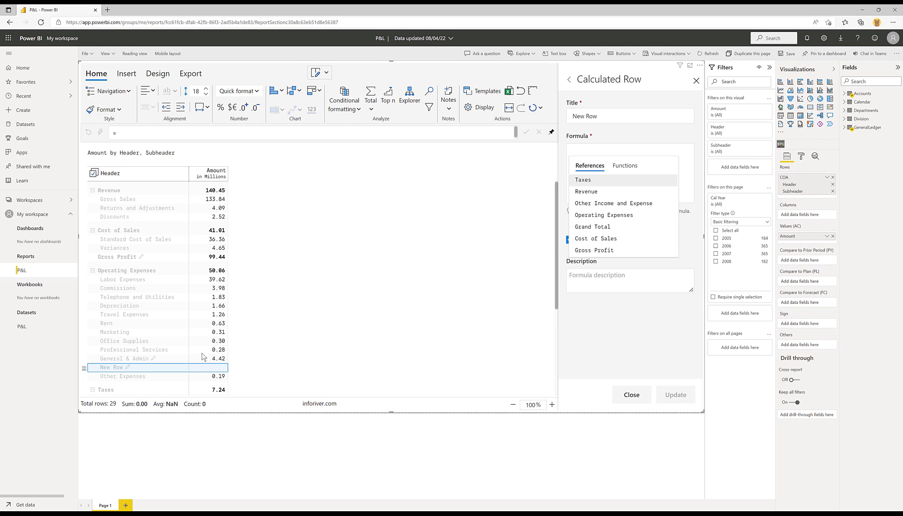
click(582, 148)
Enter [Operating Expenses].[General & Admin] / [Operating Expenses], title it 'G&A % of Expenses' and apply.
text(oper)
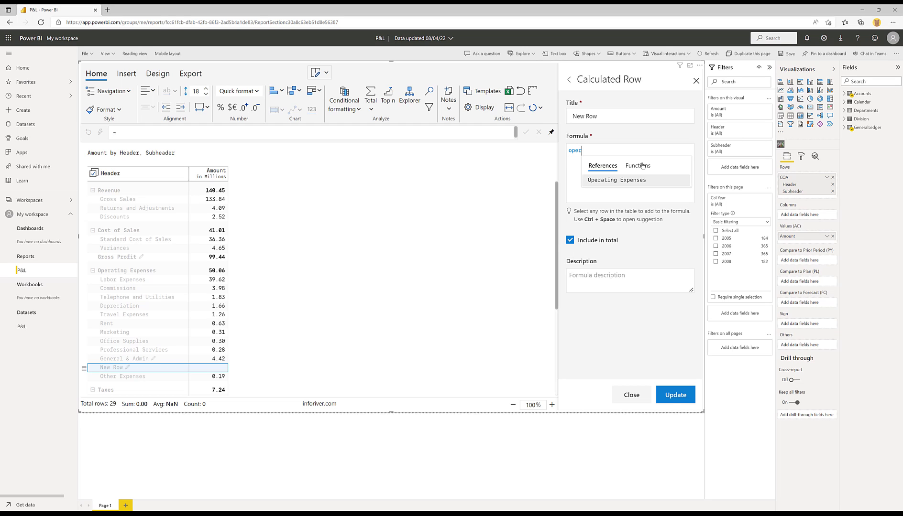
key(Return)
text(.g)
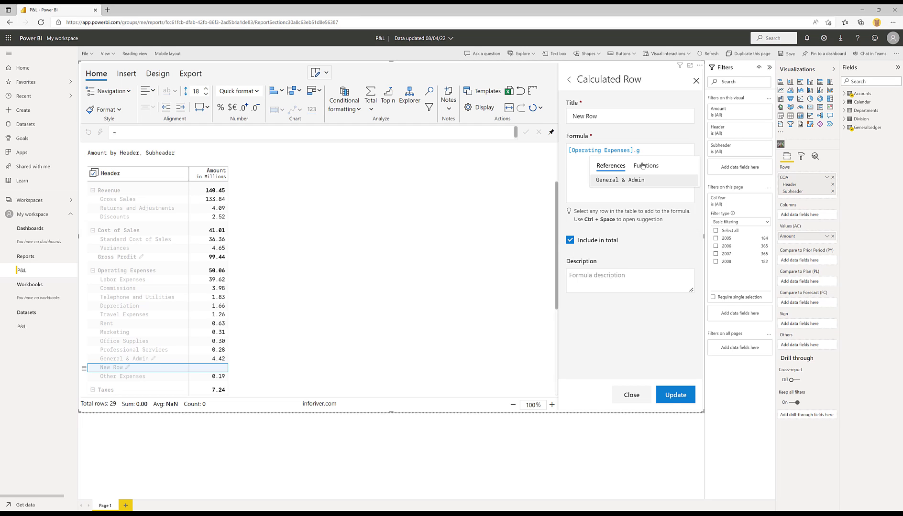
key(Return)
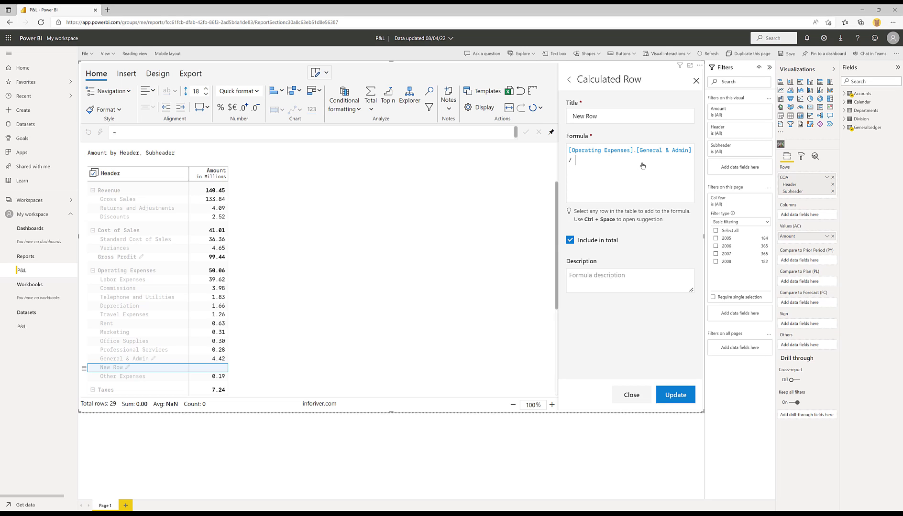
text(/ oper)
key(Return)
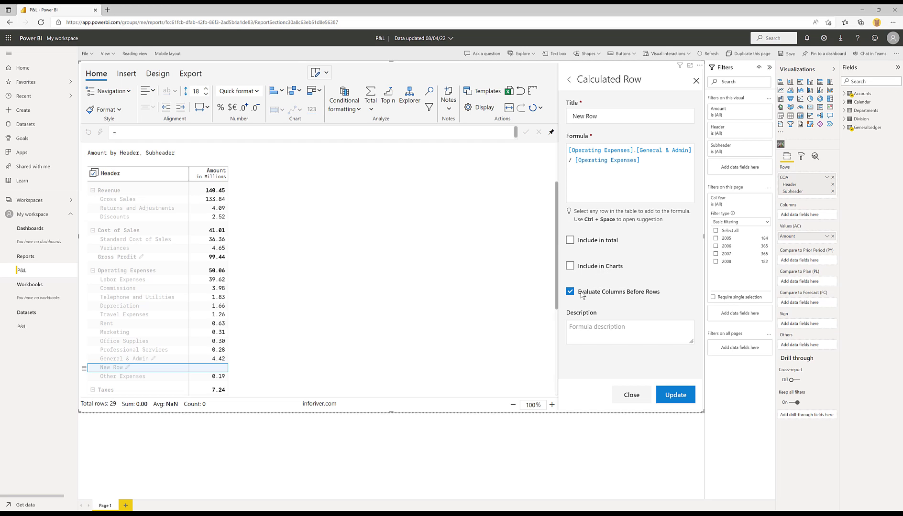
click(673, 396)
text(G&A % of Expenses)
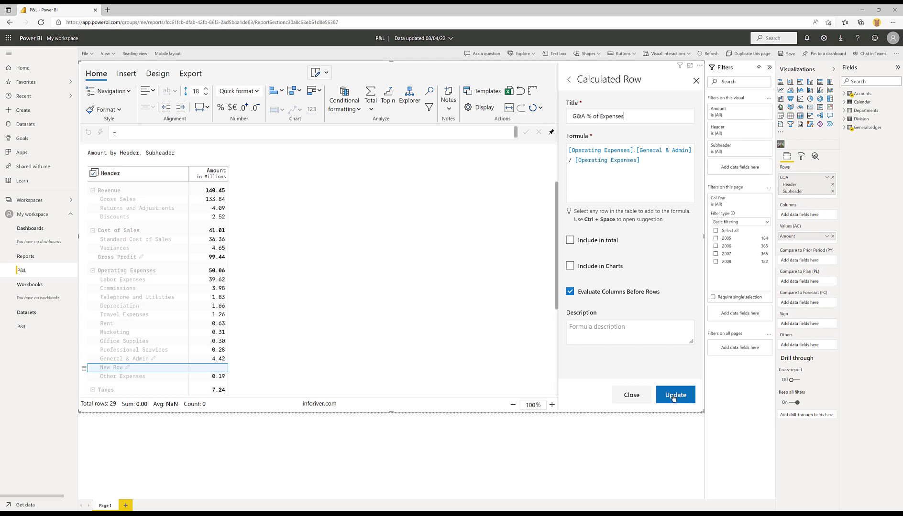
click(673, 396)
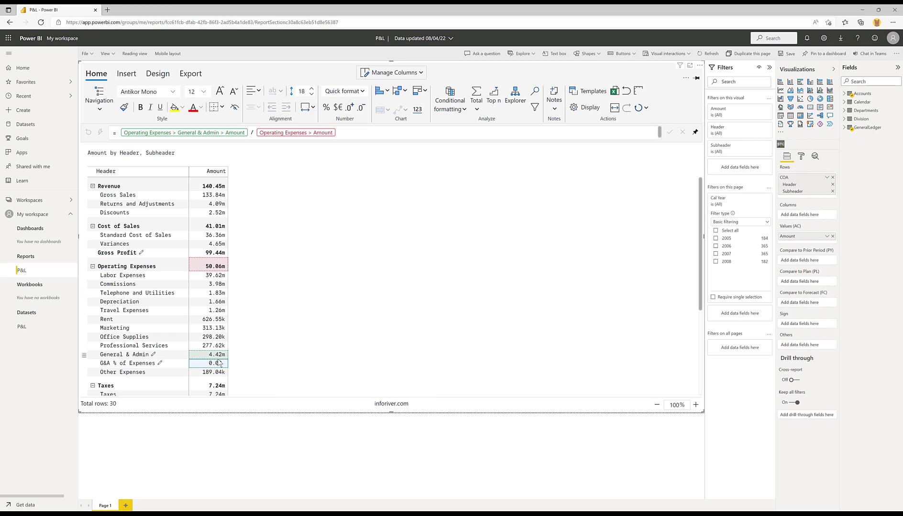
Apply the G&A % of Expenses calculated row and format its value as a percentage, 8.83%.
click(135, 365)
click(213, 355)
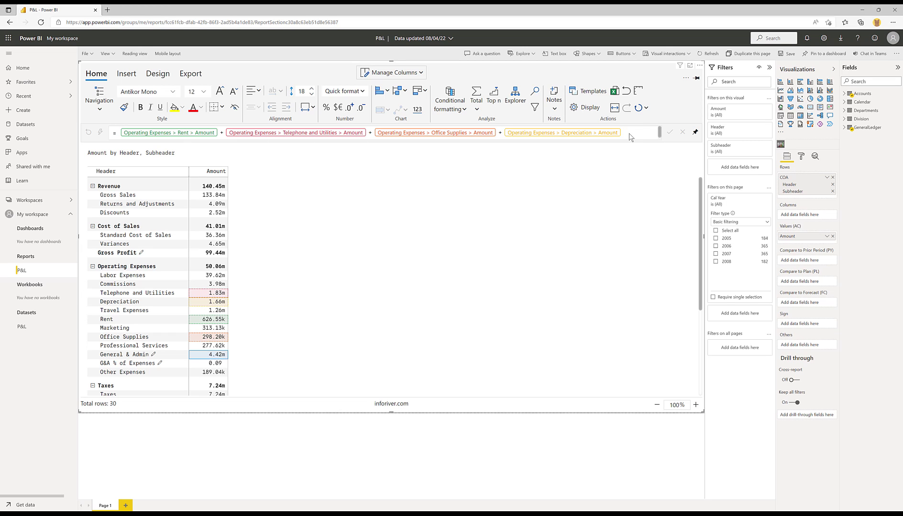
click(221, 365)
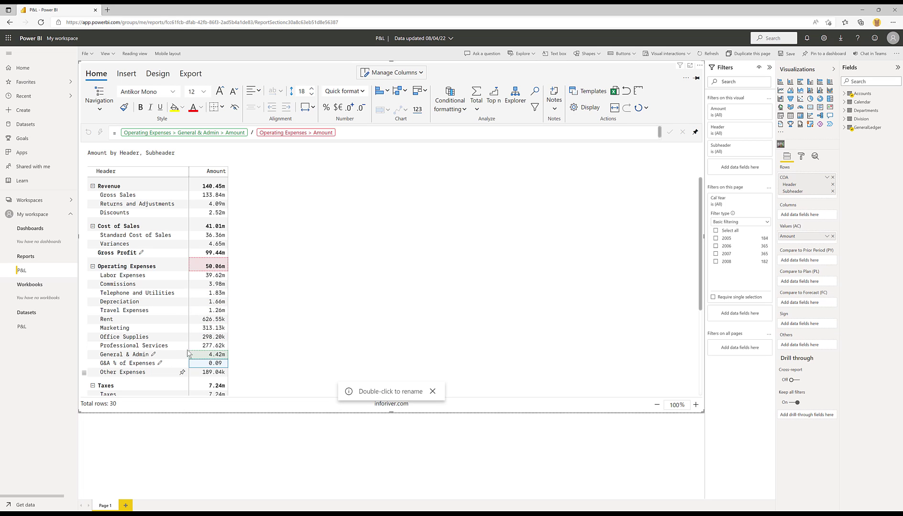
click(327, 107)
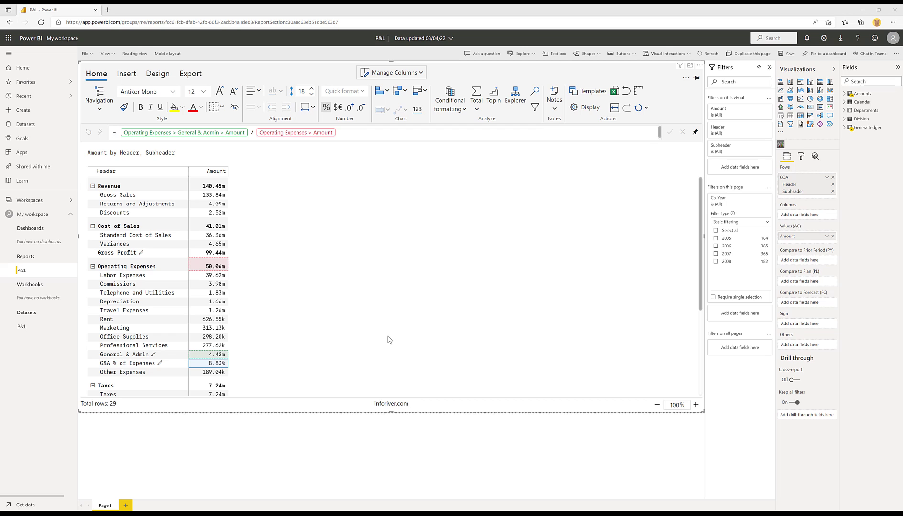
Switch to Reading view and save the unsaved report changes.
click(213, 365)
click(138, 56)
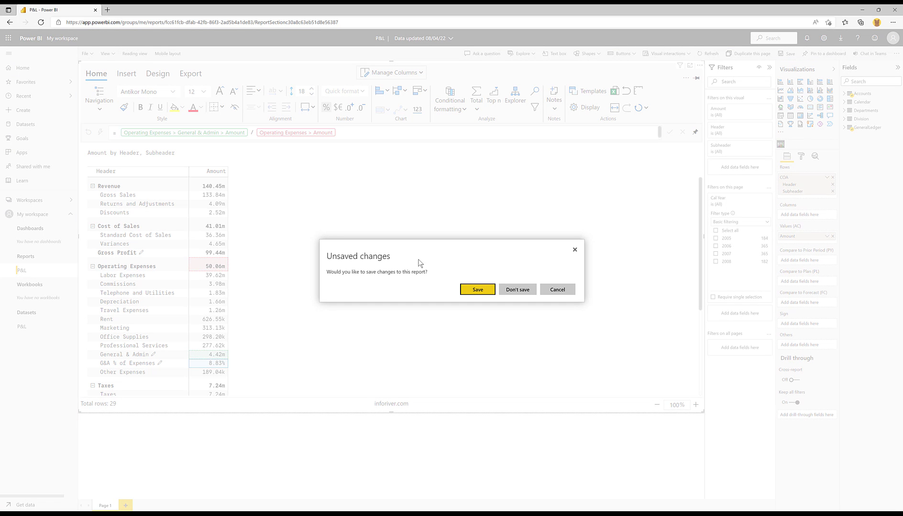
click(473, 290)
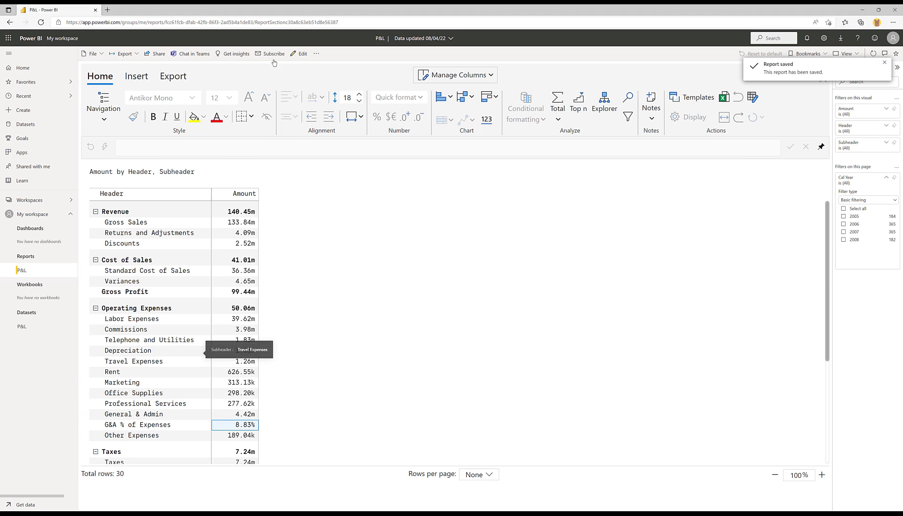
Return to editing and review the Inforiver visual's Display settings panel.
click(303, 55)
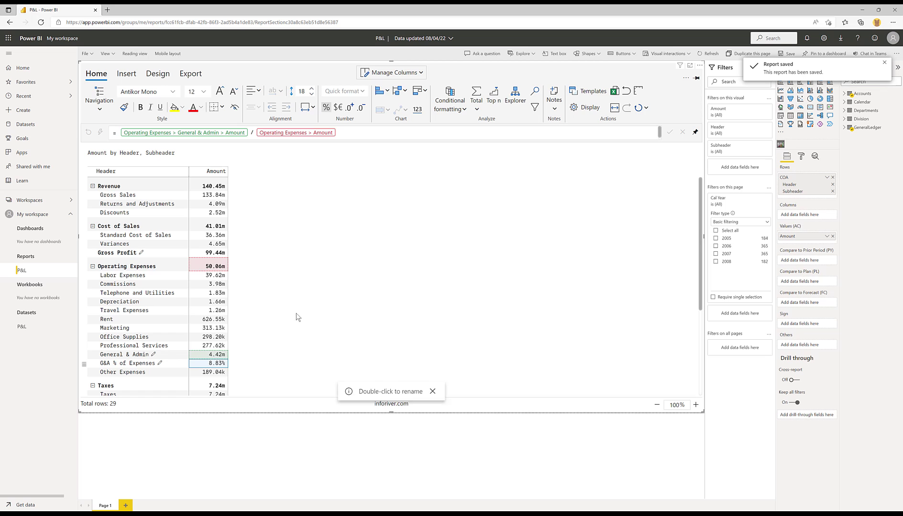
click(583, 110)
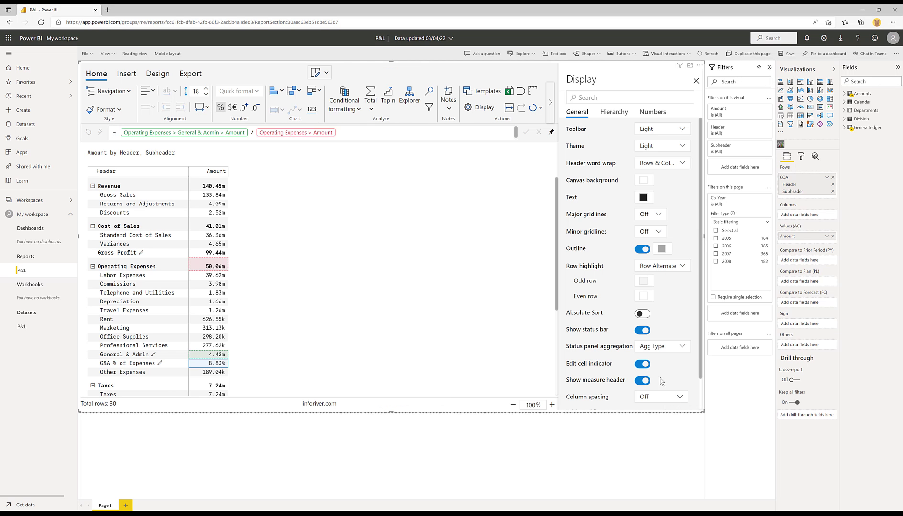
scroll(629, 336, down, 1)
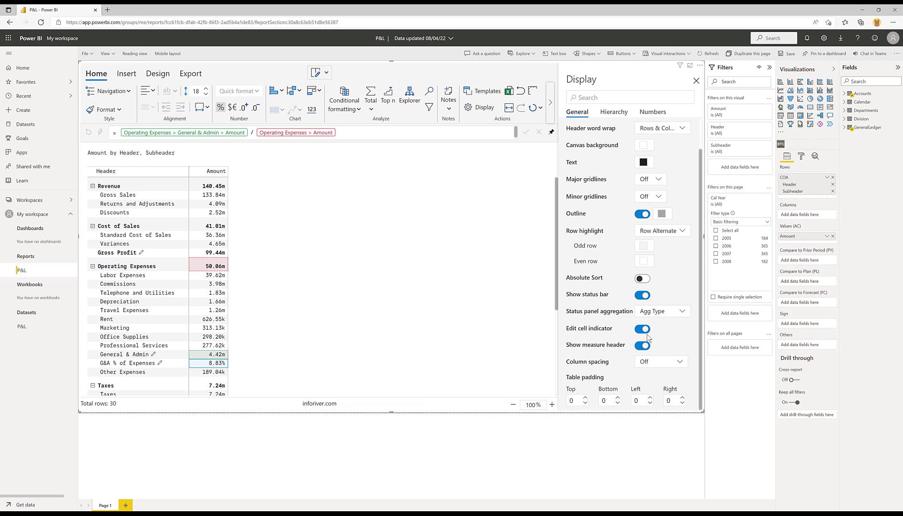
click(696, 81)
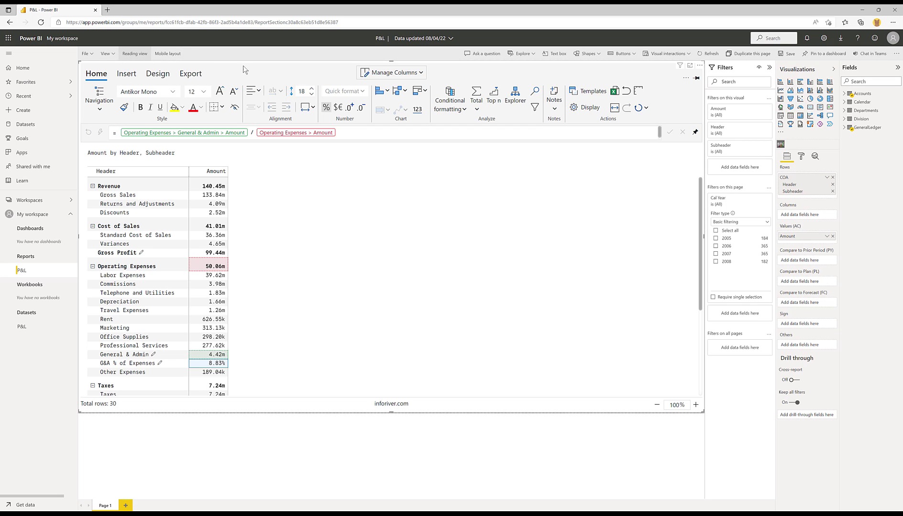
Open the audit log, list all 16 changes from this week, then close it.
click(132, 77)
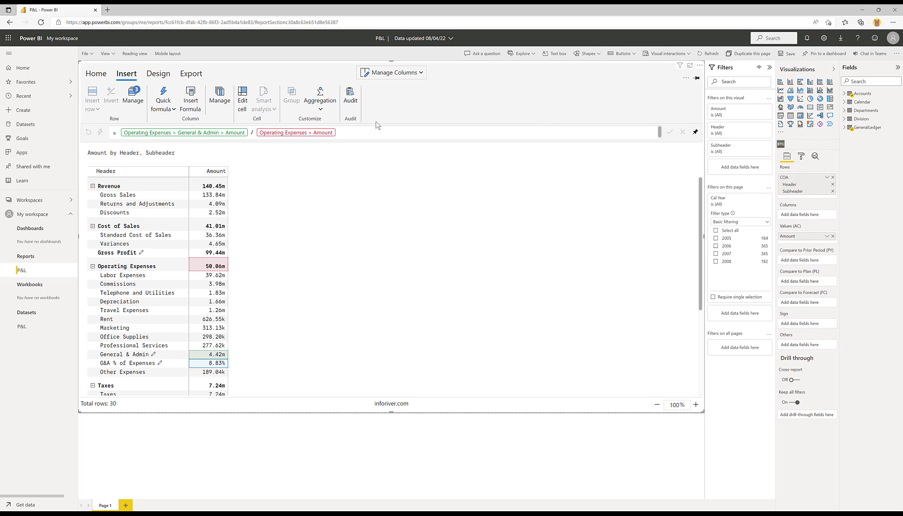
click(350, 96)
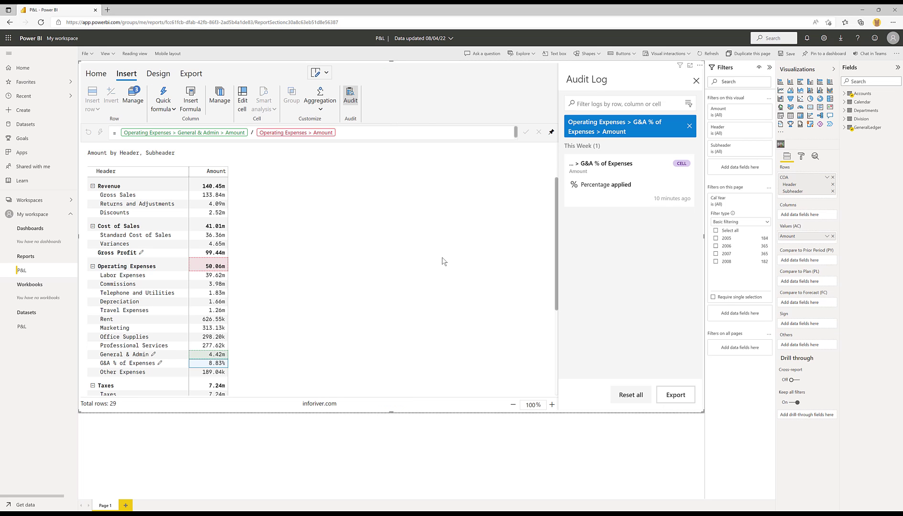
click(411, 258)
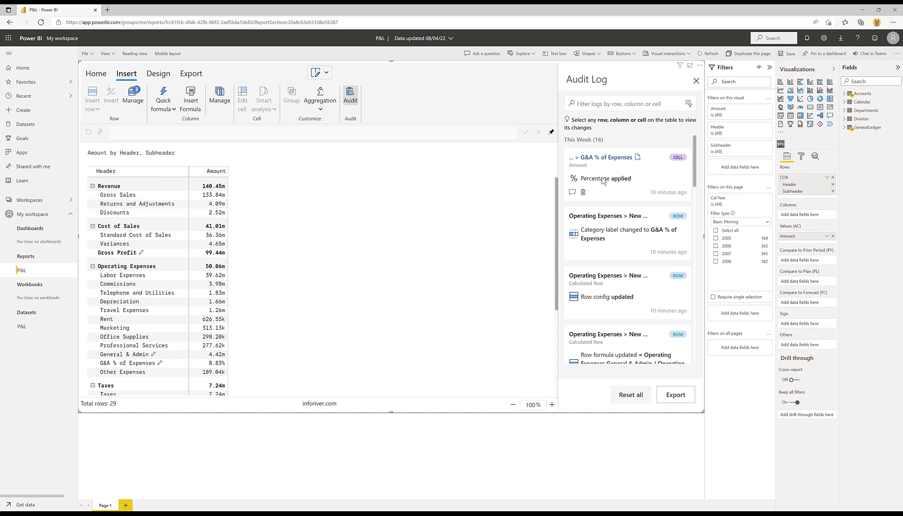
mouse_move(610, 195)
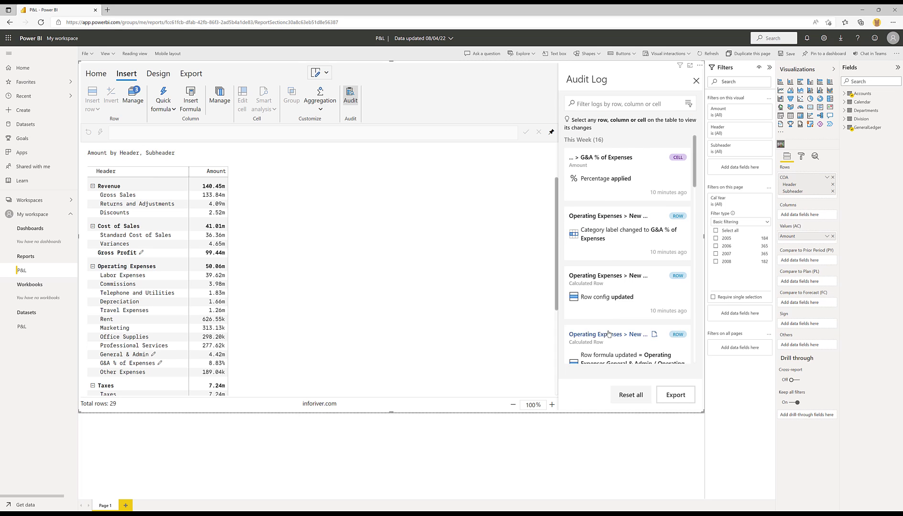
mouse_move(610, 339)
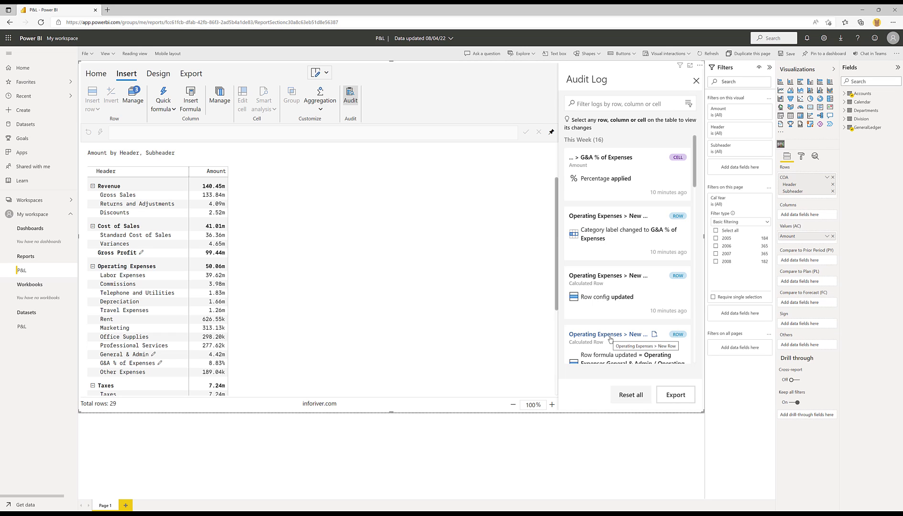
click(350, 96)
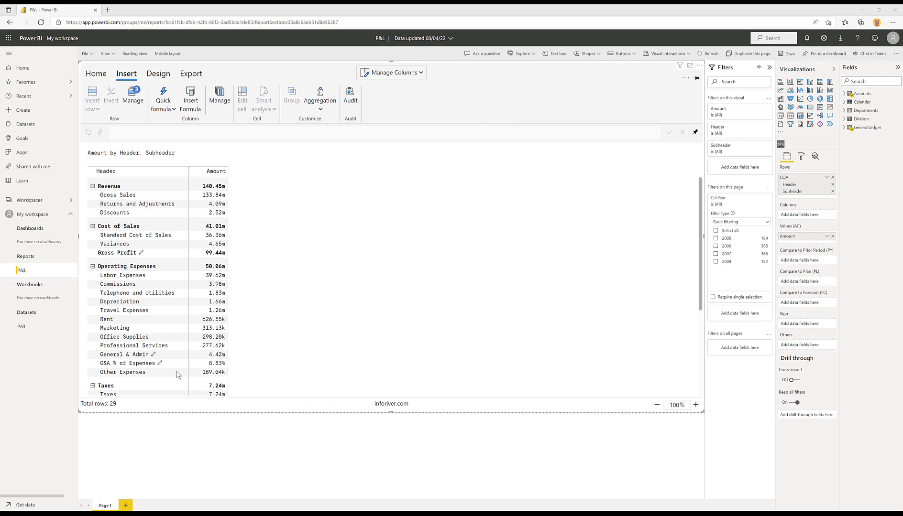
Drag the Other Expenses row above General & Admin.
click(119, 376)
drag(85, 375, 92, 356)
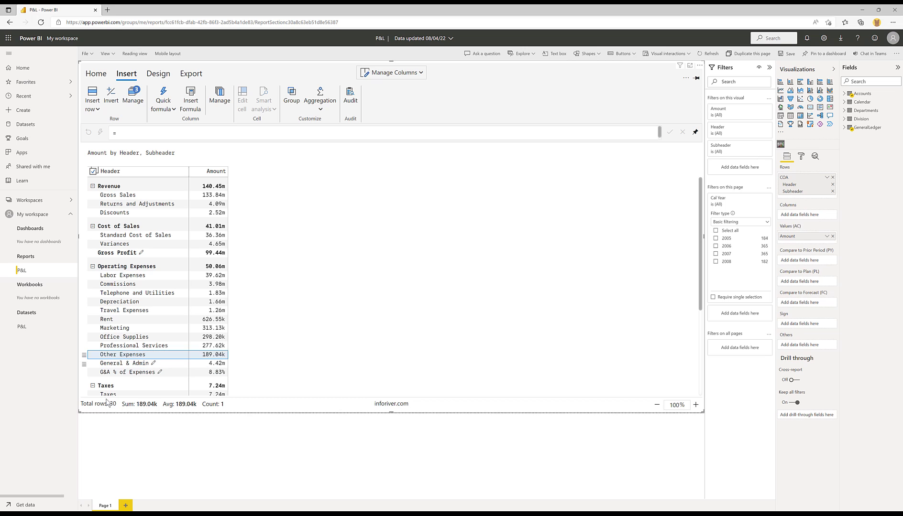
click(118, 366)
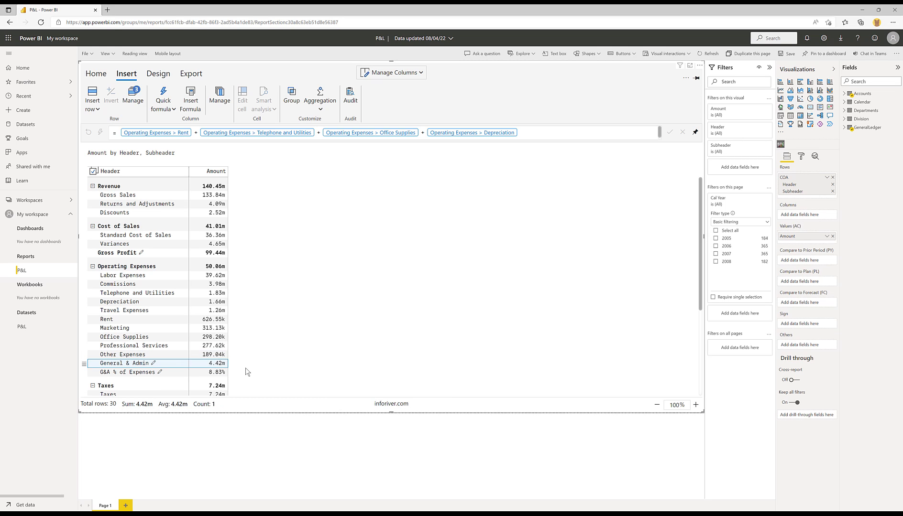
Add a top border to General & Admin and italicise both G&A rows.
click(145, 367)
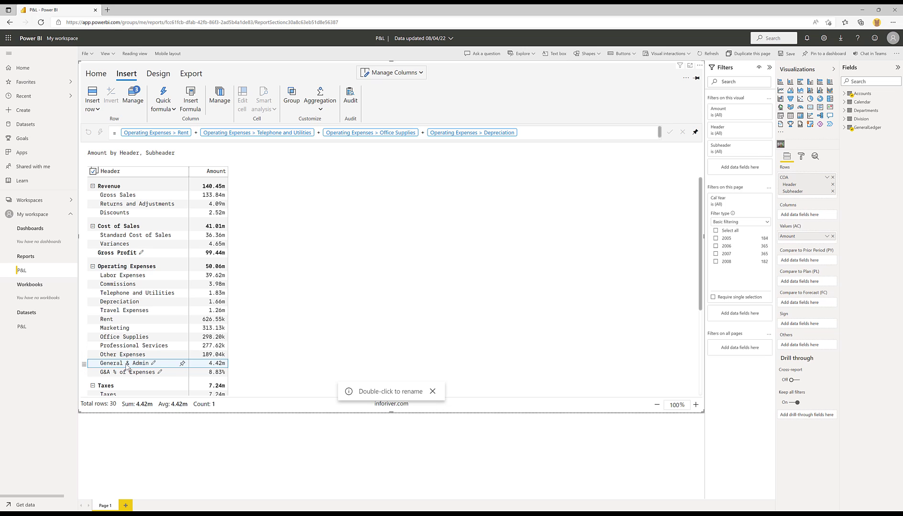
click(103, 77)
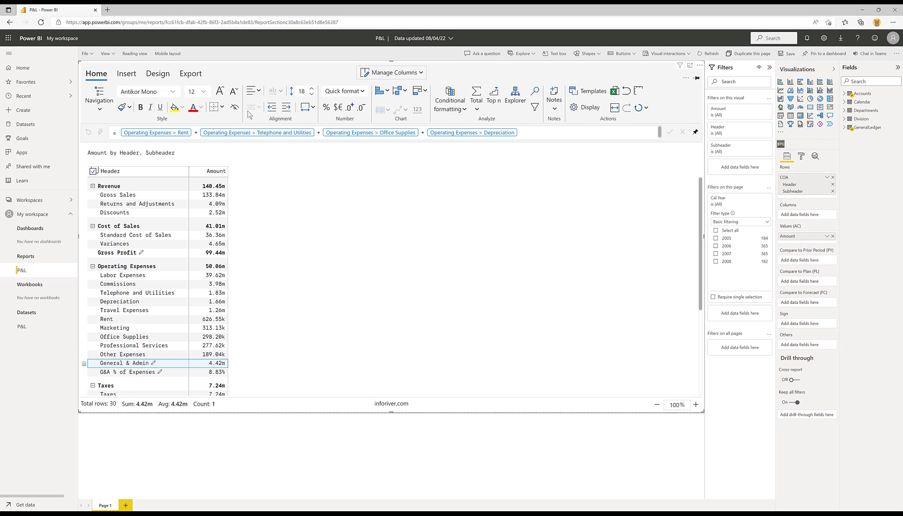
click(222, 107)
click(256, 119)
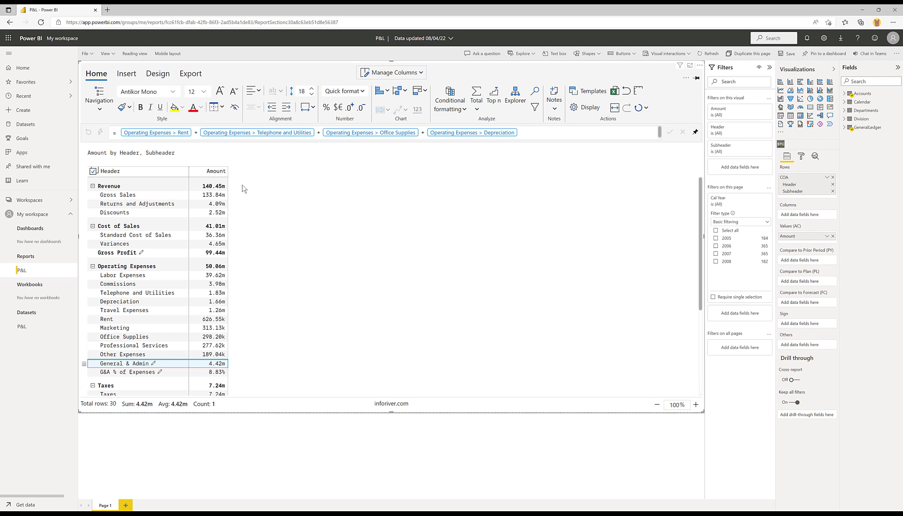
shift+click(150, 376)
click(151, 107)
click(201, 381)
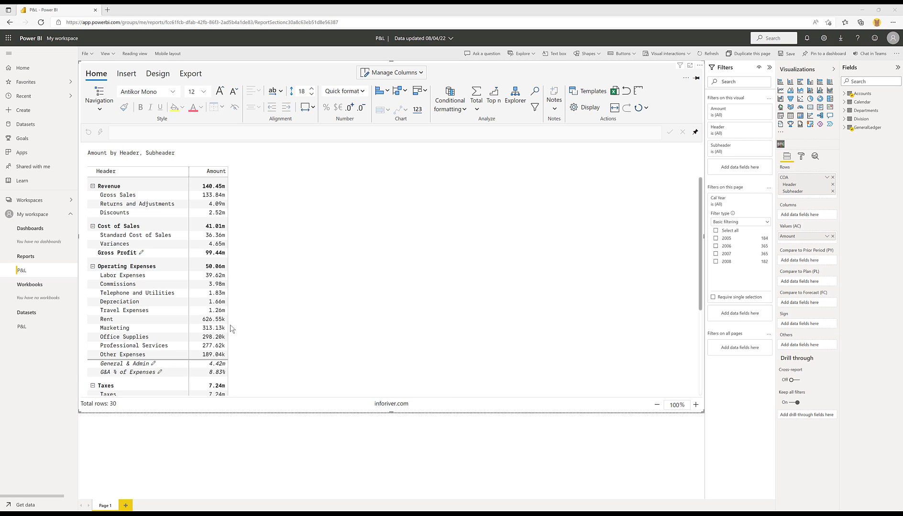
click(216, 172)
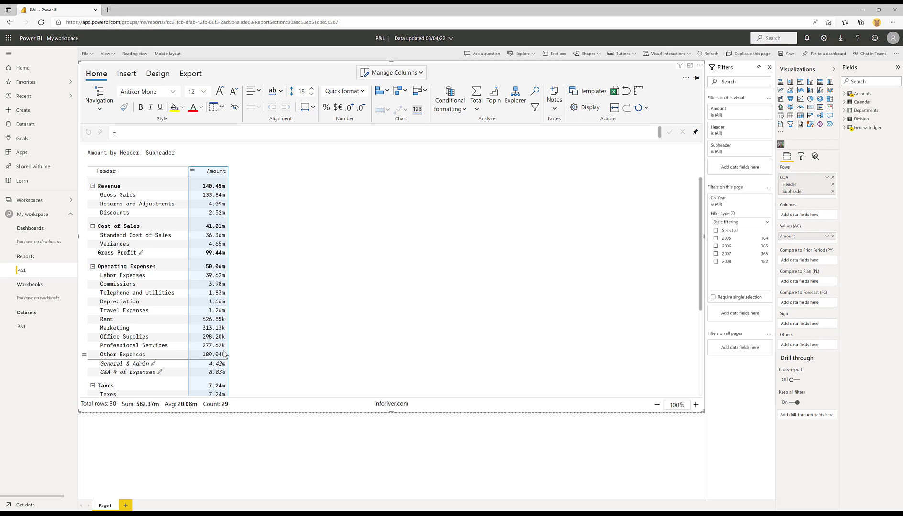
click(173, 93)
scroll(158, 138, down, 3)
click(139, 137)
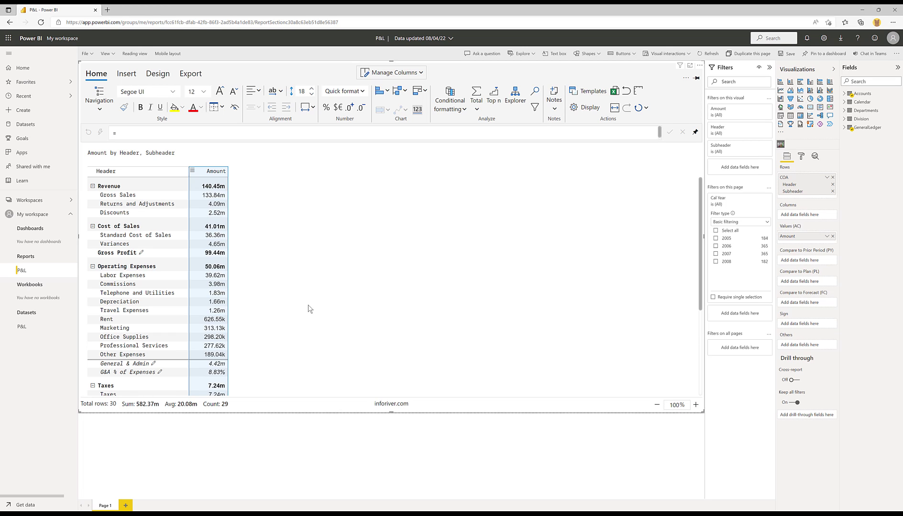
click(161, 93)
click(158, 106)
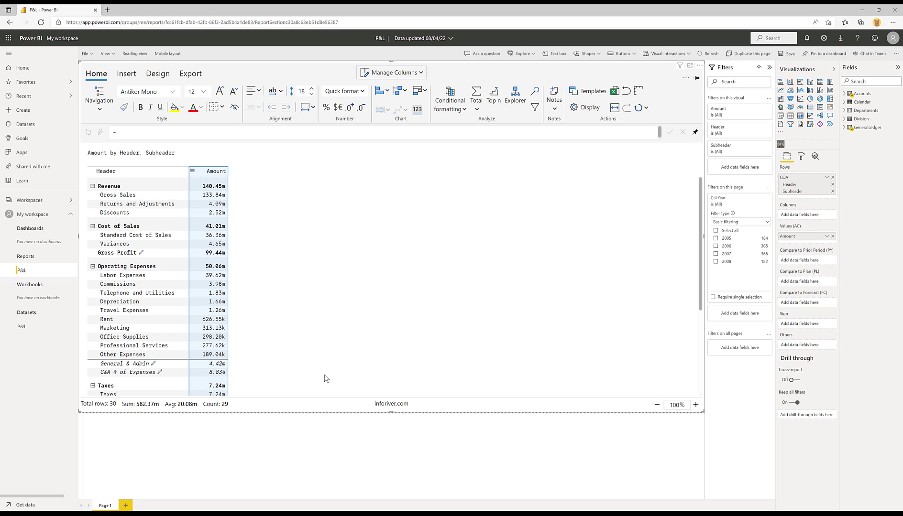
click(308, 376)
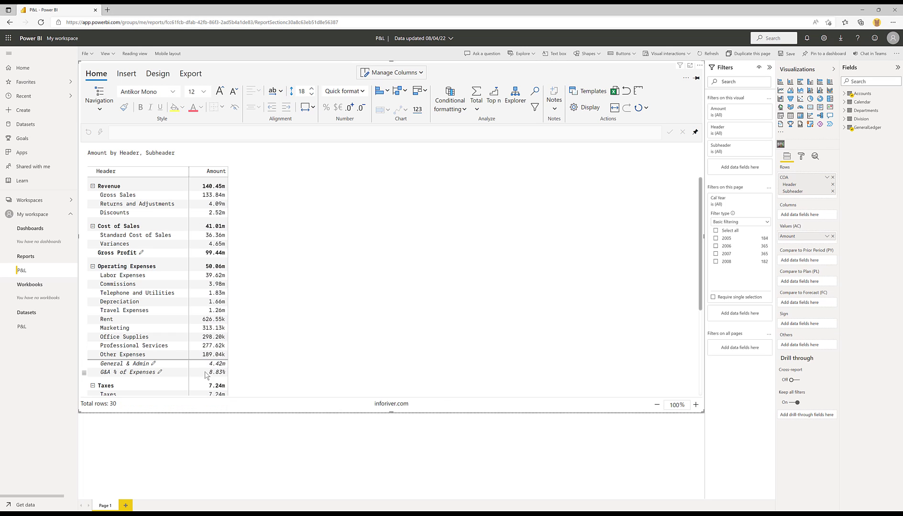
click(127, 367)
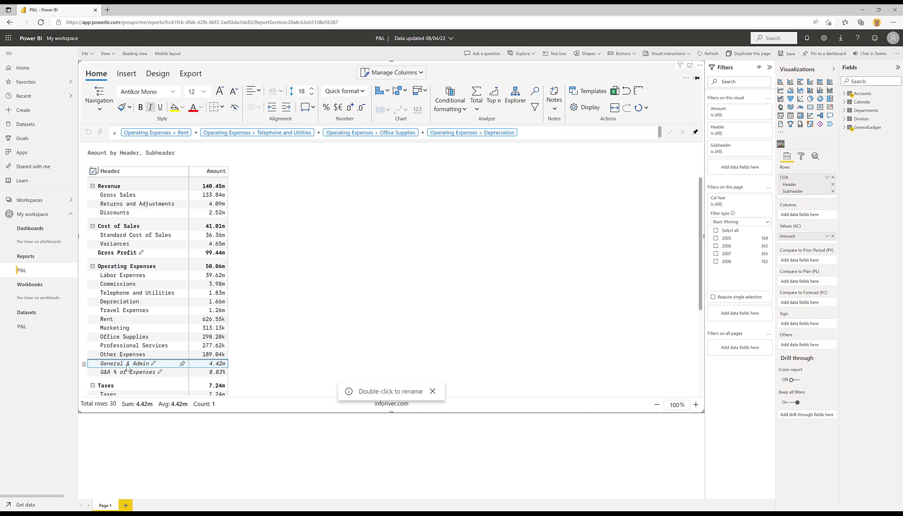
click(84, 366)
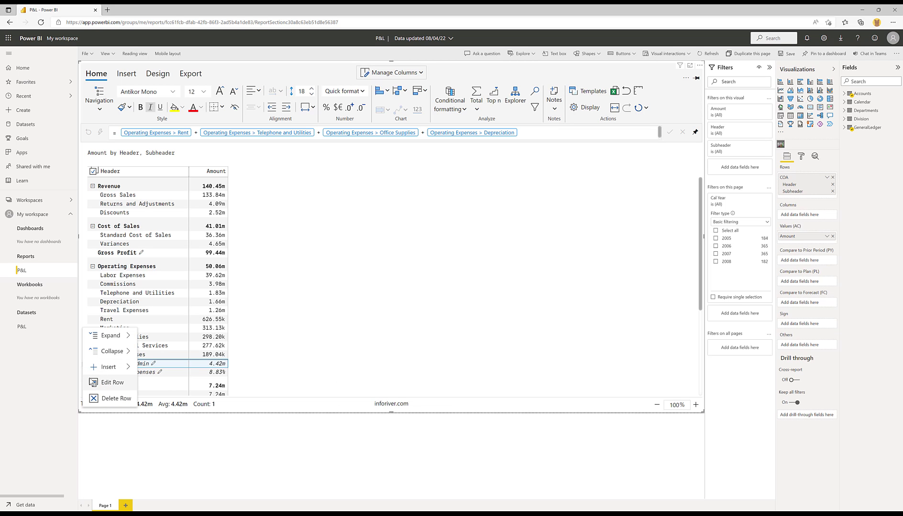
click(99, 383)
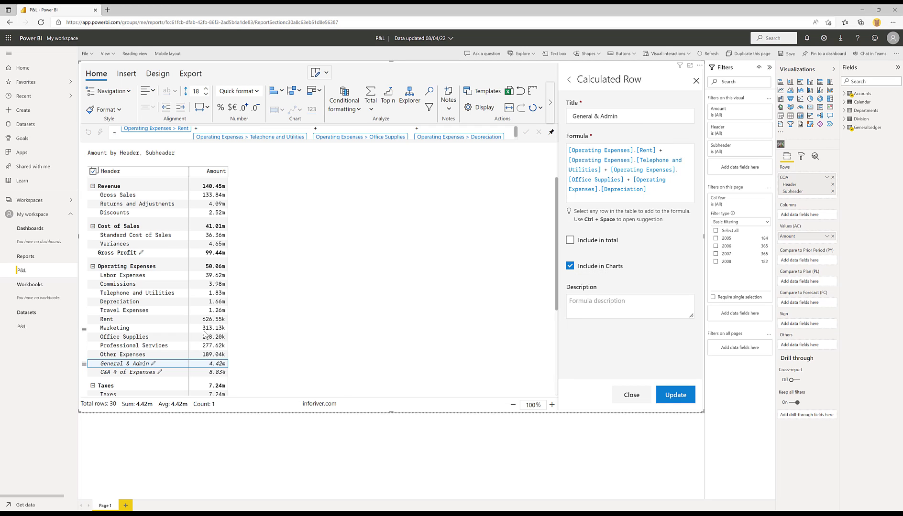
click(84, 372)
click(111, 383)
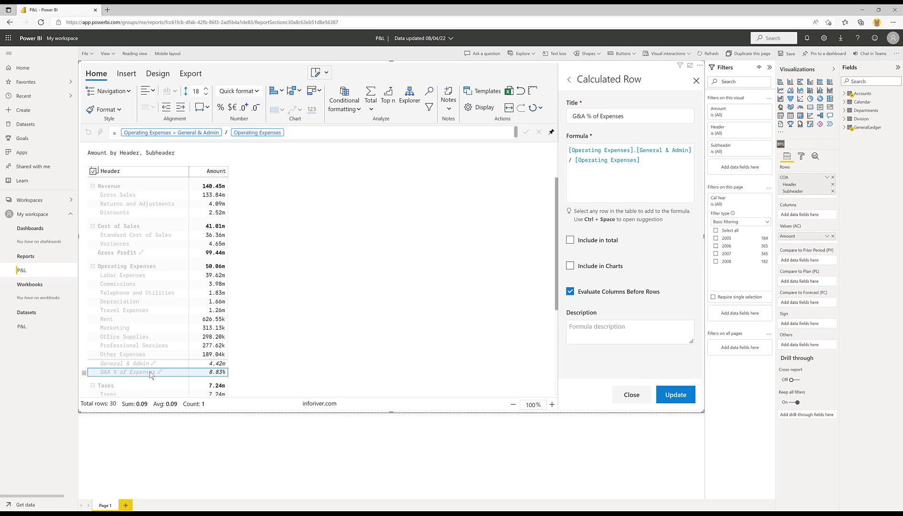
click(632, 399)
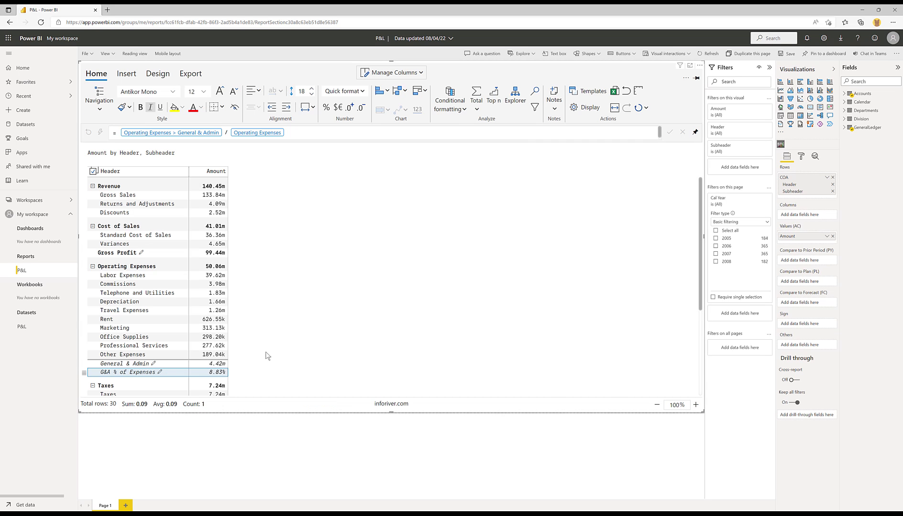
click(217, 173)
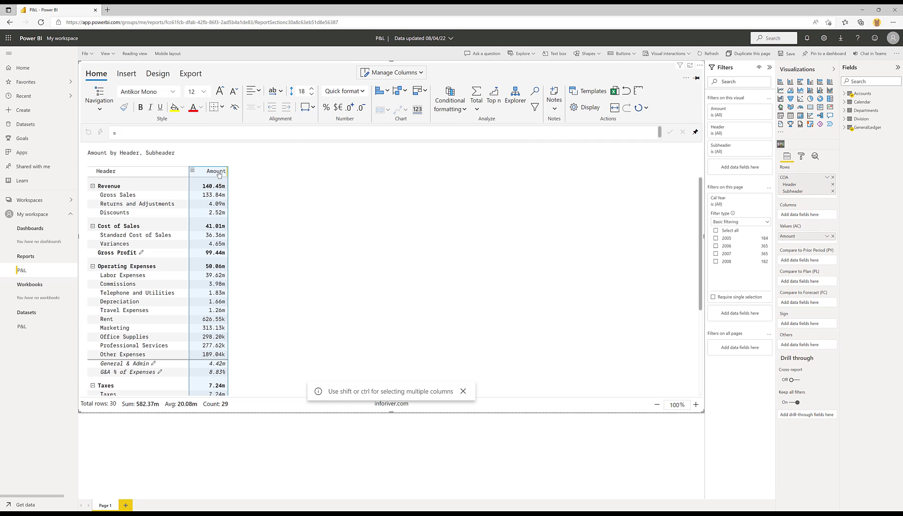
click(381, 91)
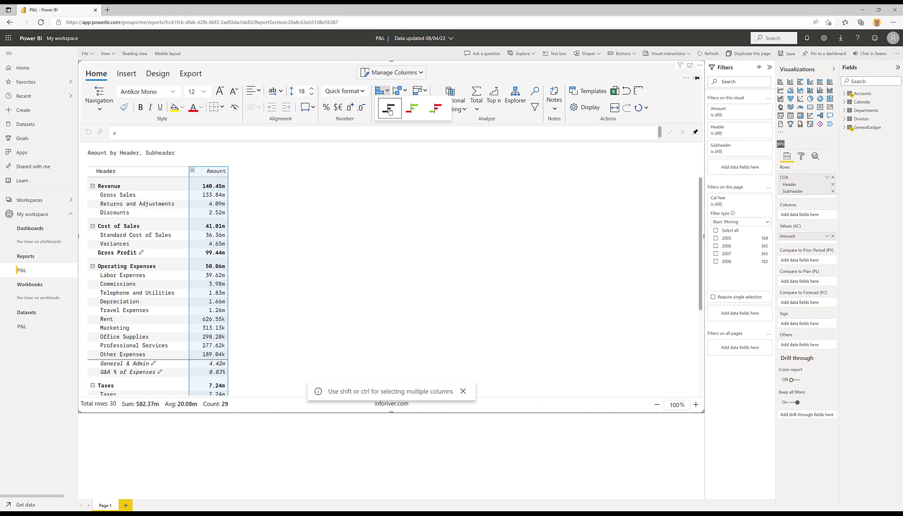
click(390, 111)
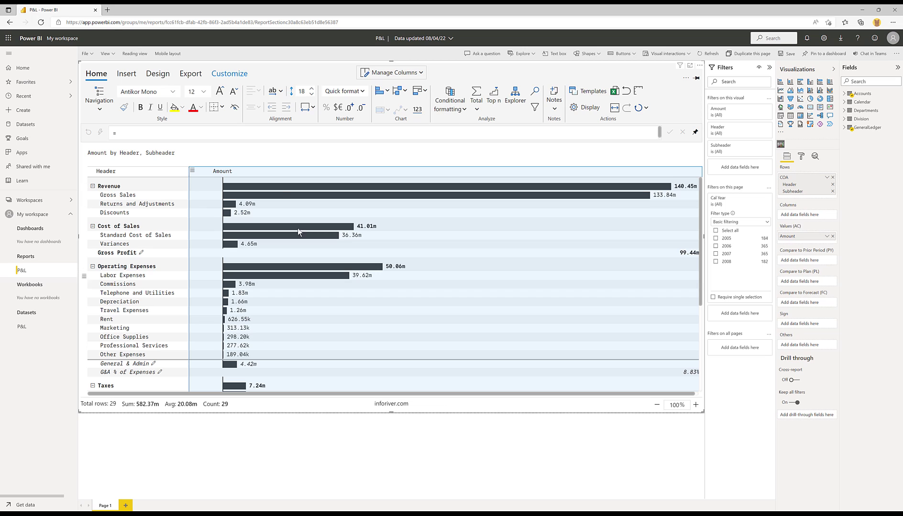
click(418, 110)
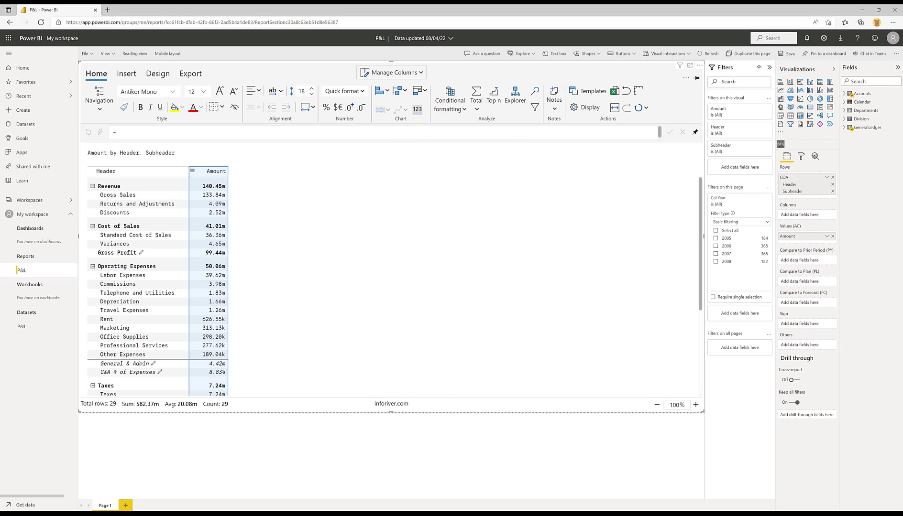
click(647, 293)
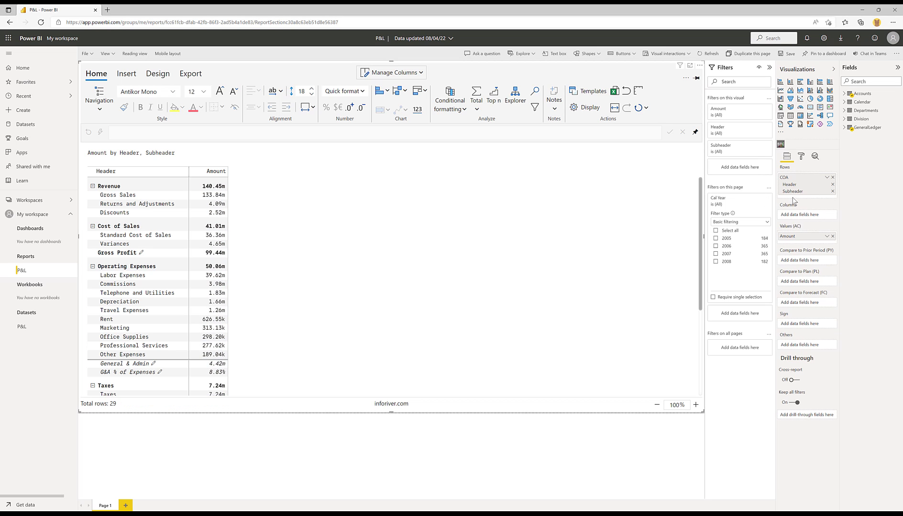
Put Calendar > Cal Year in Columns and enable the column grand total (Revenue 140.45m).
click(845, 102)
drag(873, 119, 815, 219)
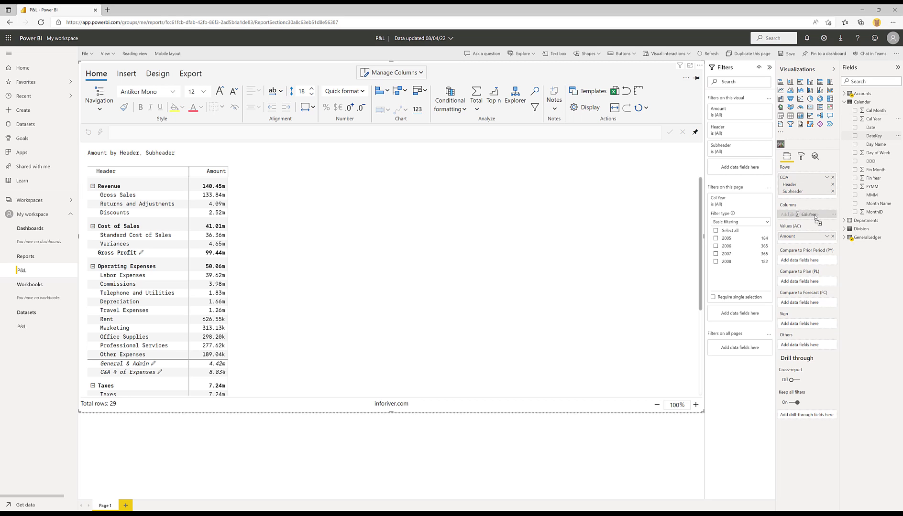
drag(816, 219, 808, 216)
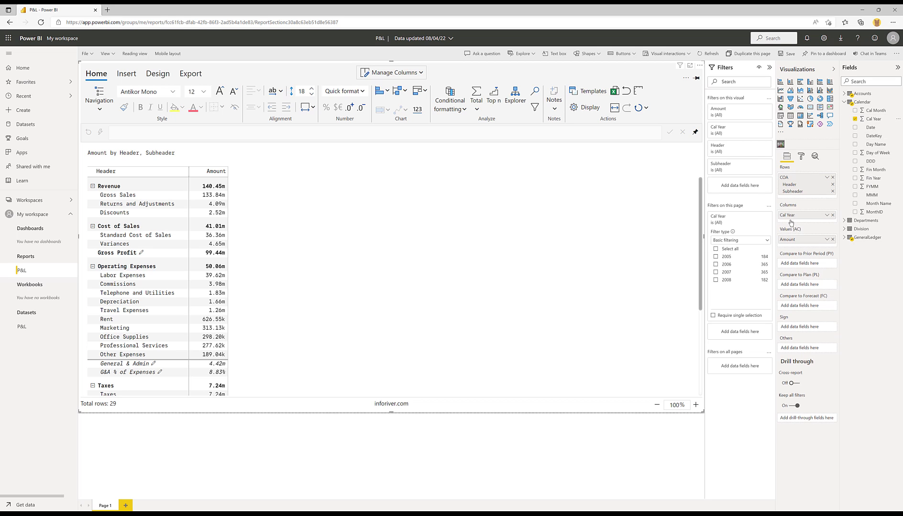
click(476, 108)
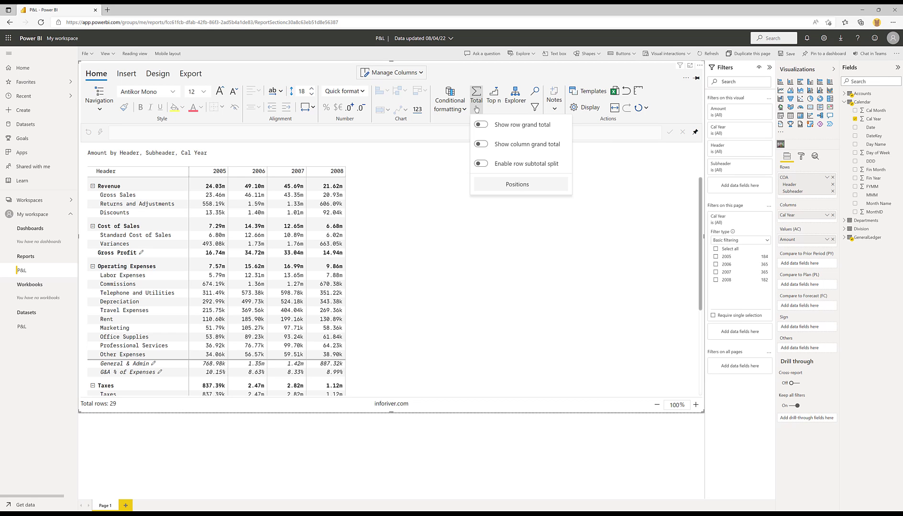
click(480, 144)
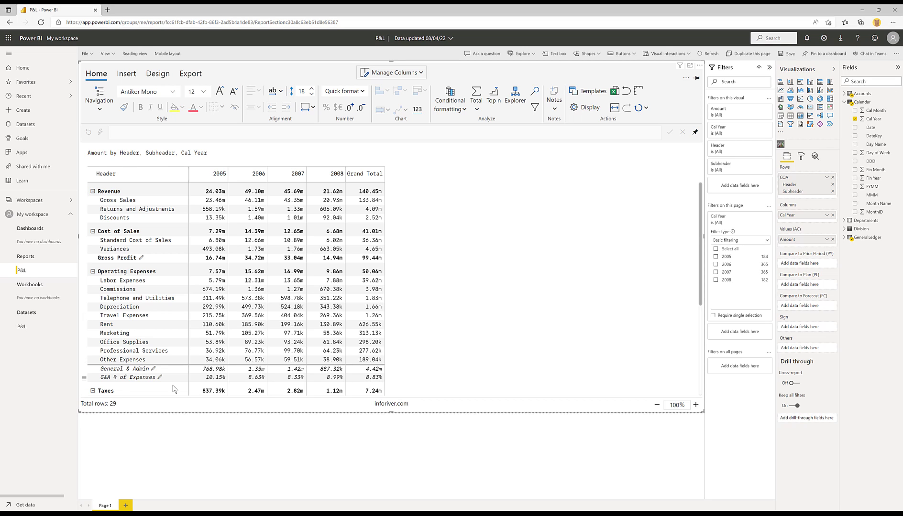
Set G&A % of Expenses to evaluate columns before rows, changing its Grand Total from 36.11% to 8.83%.
click(85, 379)
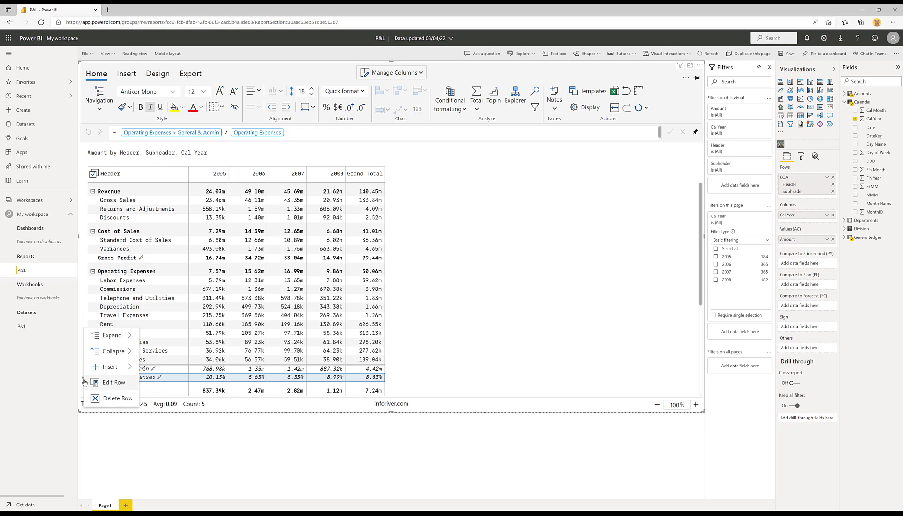
click(113, 382)
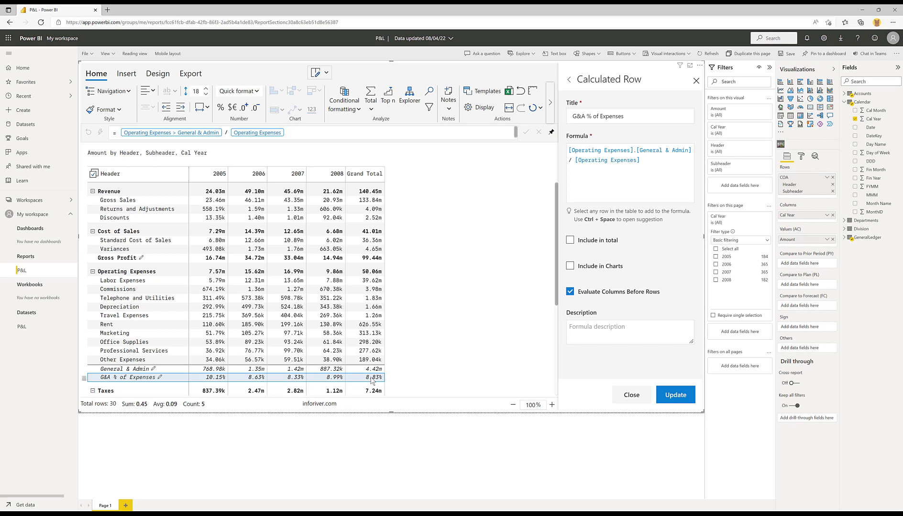
click(570, 292)
click(675, 395)
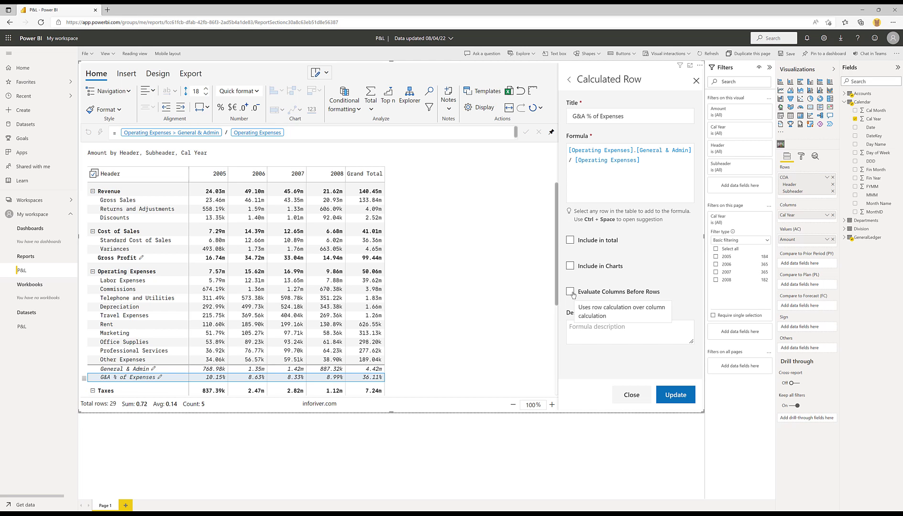
click(570, 292)
click(677, 396)
click(696, 80)
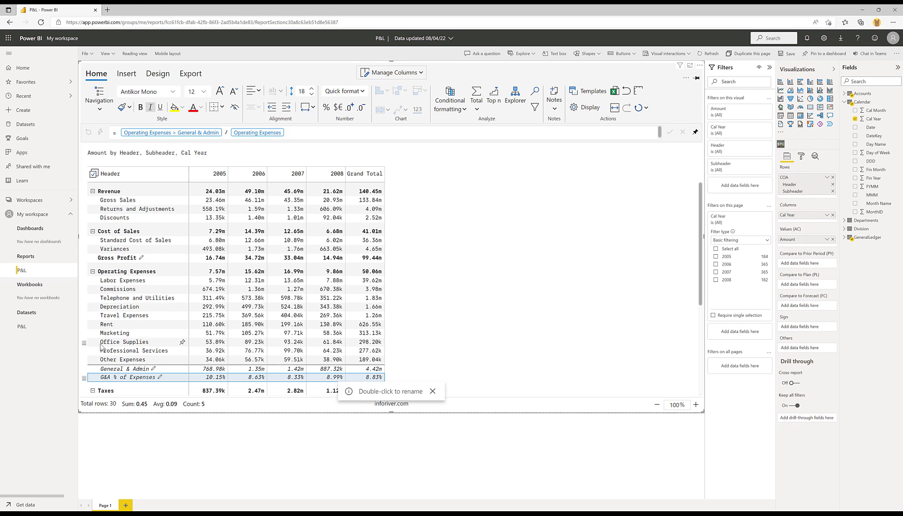
Insert a test calculated row above Office Supplies referencing [Operating Expenses], which shows #CIR_REF.
click(85, 344)
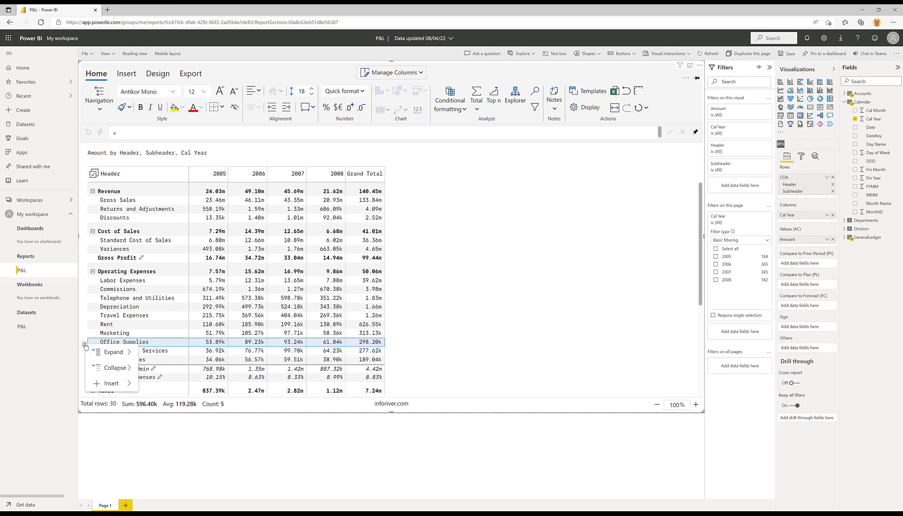
mouse_move(115, 383)
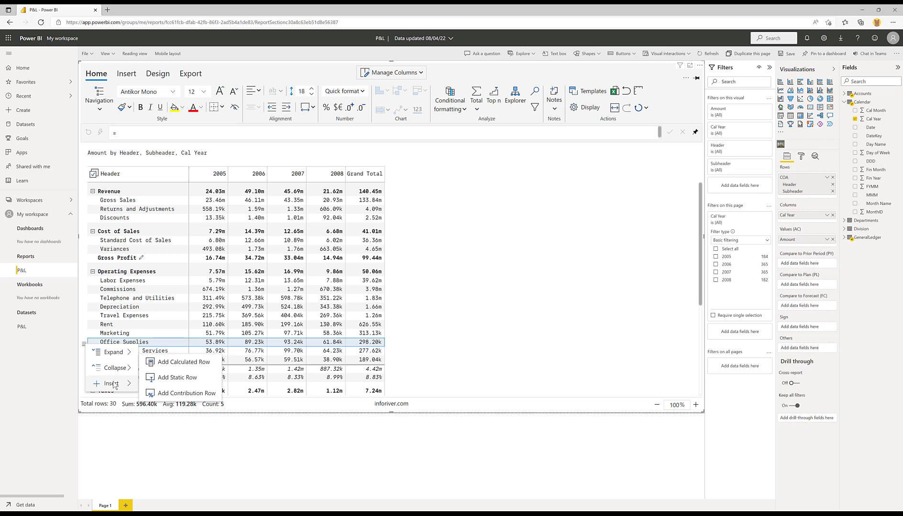
click(167, 363)
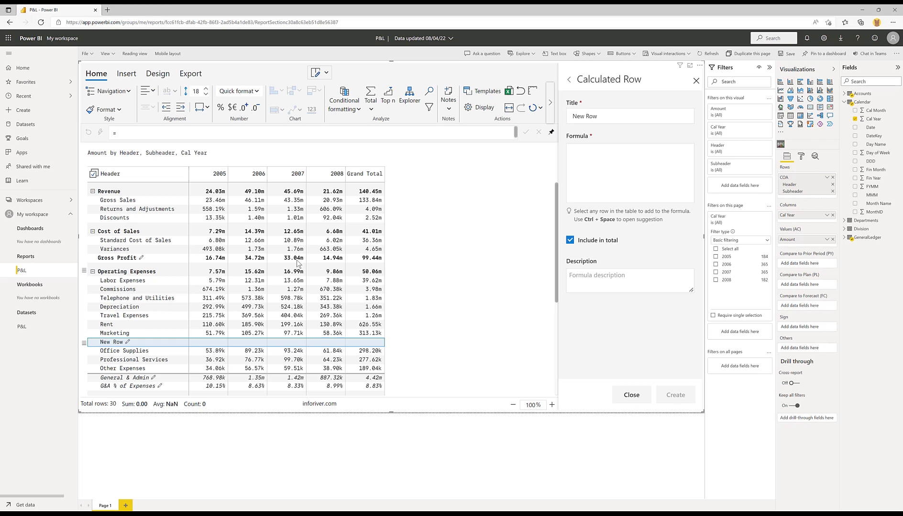
click(592, 170)
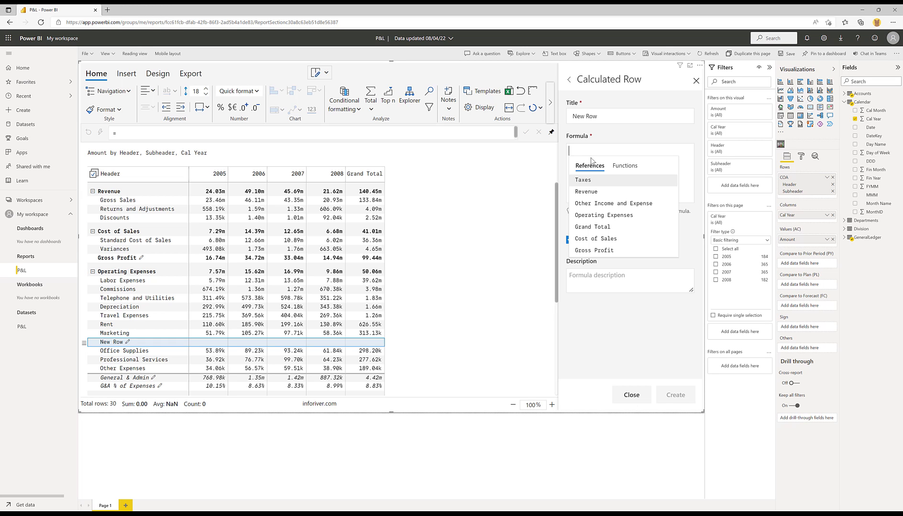
text(oper)
key(Return)
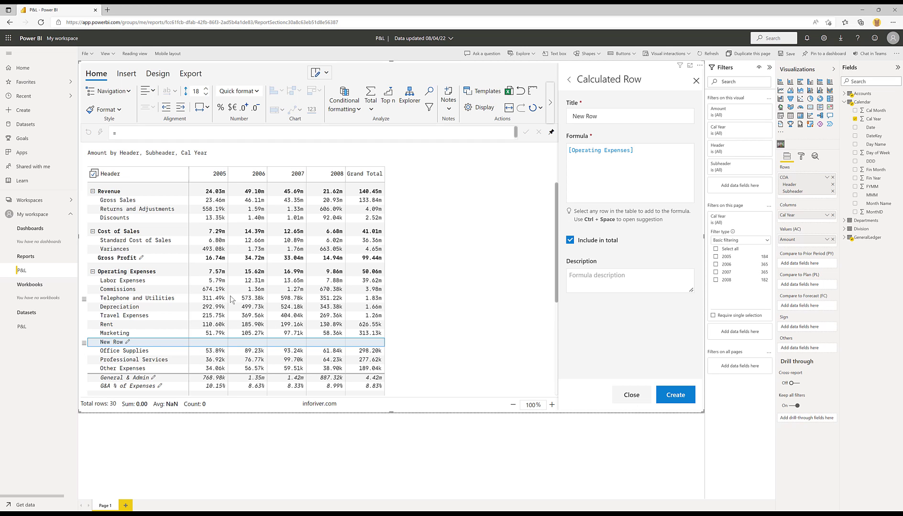
click(675, 396)
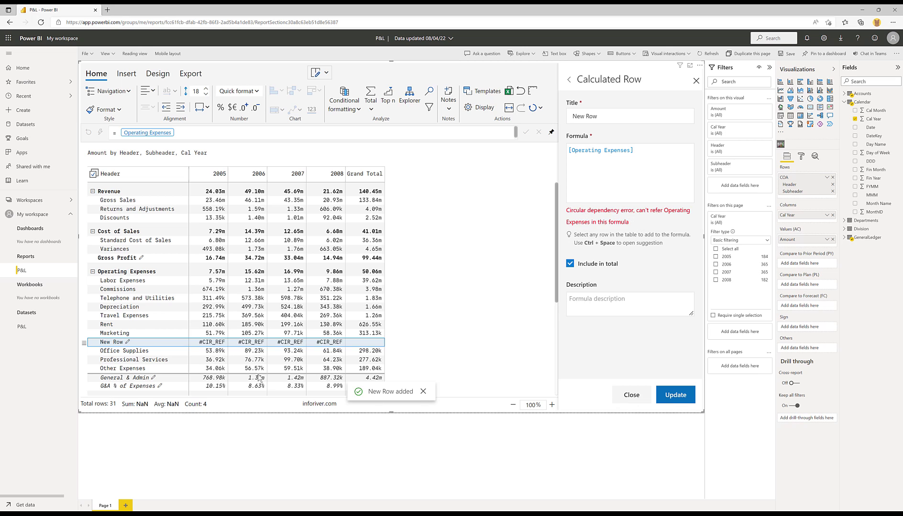
mouse_move(214, 348)
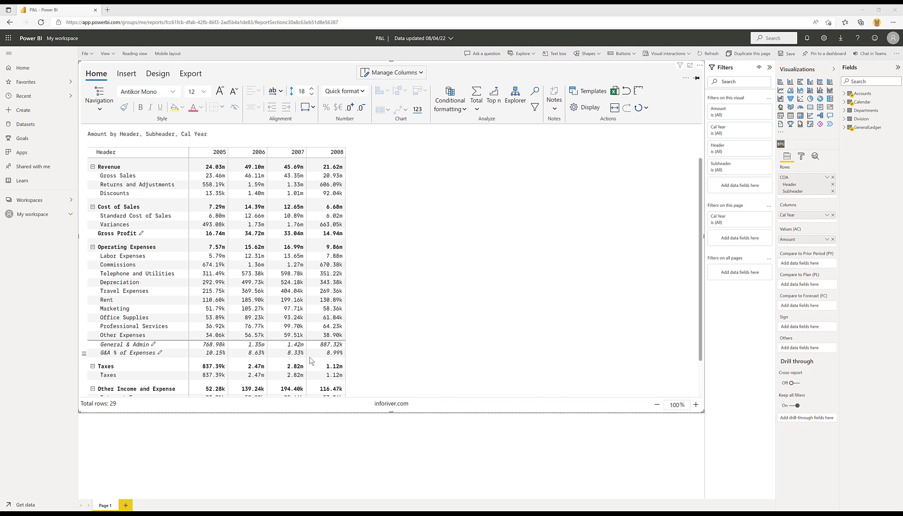
Insert a blank static row titled 'Target %' above G&A % of Expenses, excluded from totals.
click(86, 354)
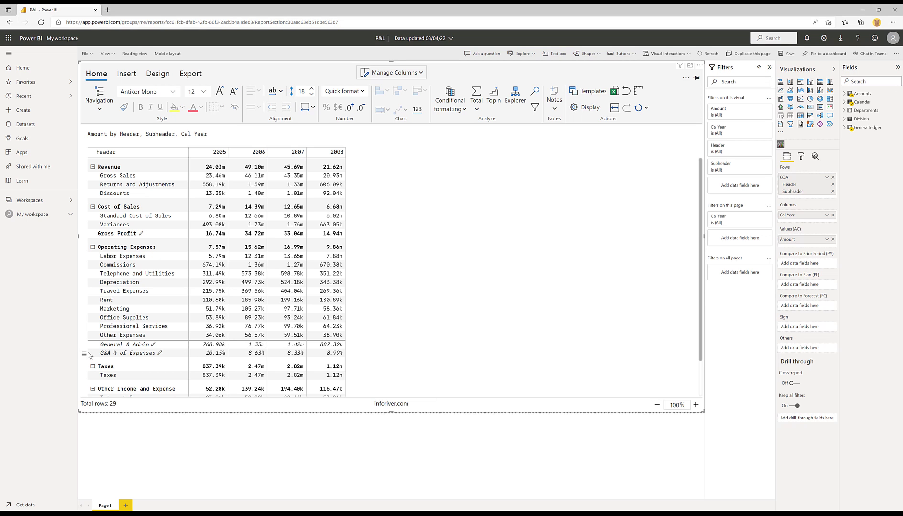
right_click(86, 354)
mouse_move(113, 368)
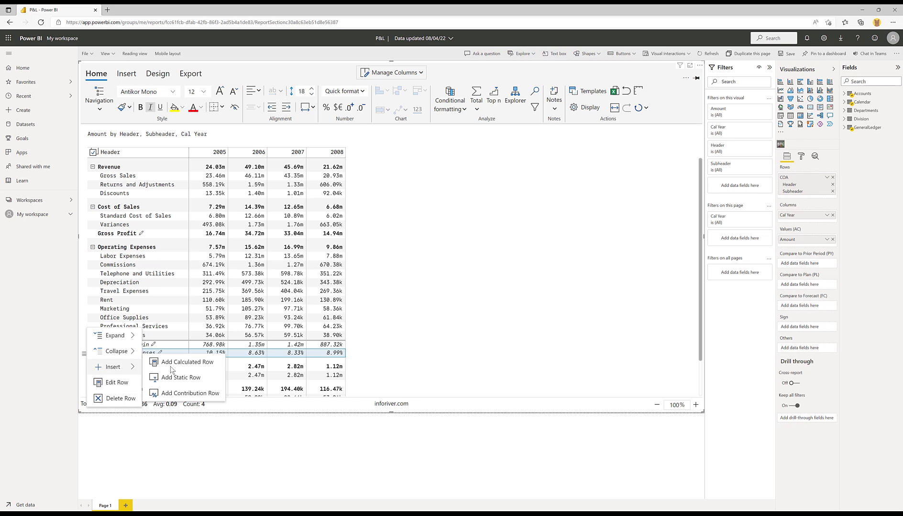
click(183, 378)
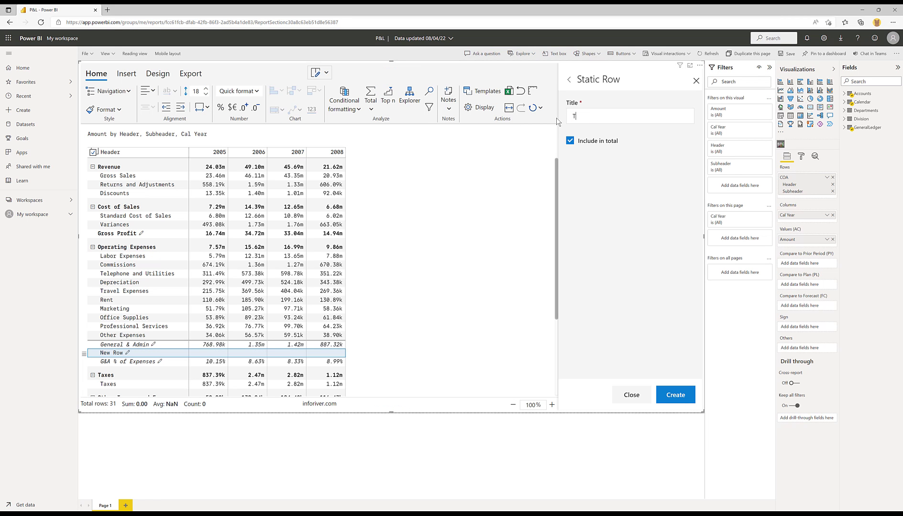
text(rget %)
click(568, 142)
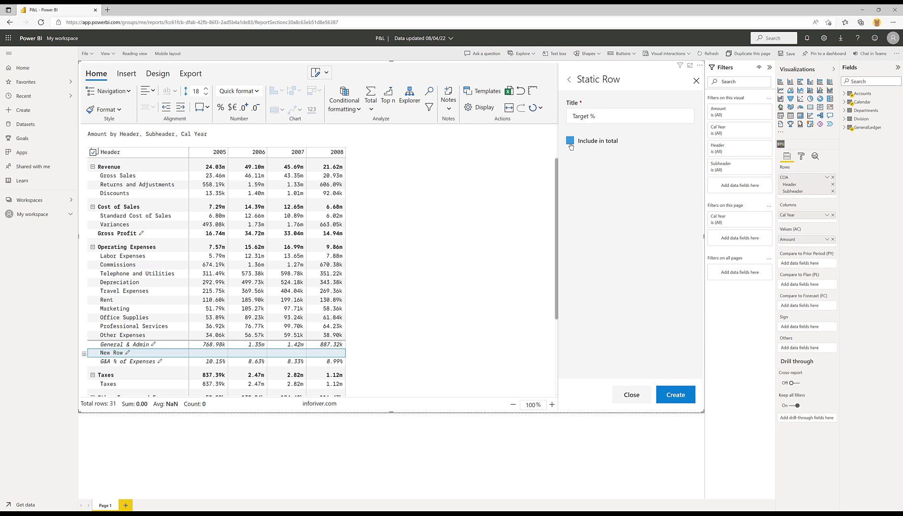
click(668, 396)
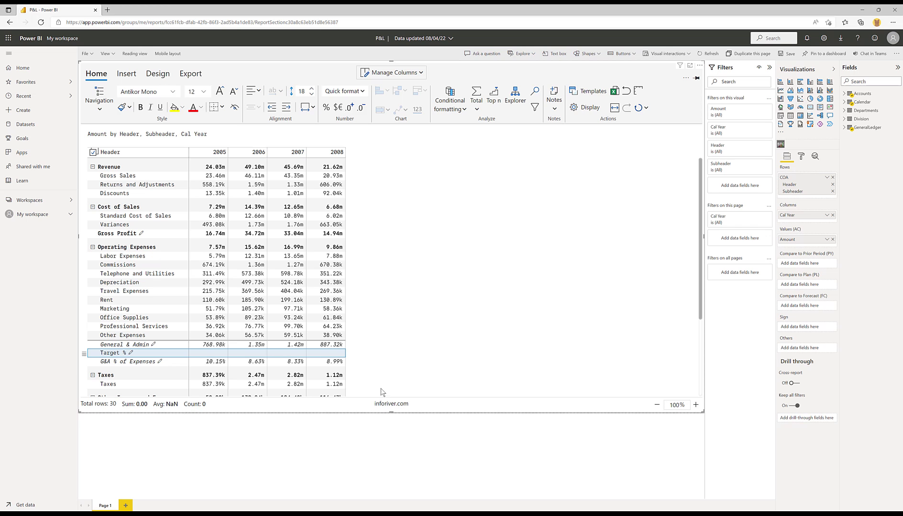
Enter Target % values .105 for 2005 and .1 for 2006.
click(214, 354)
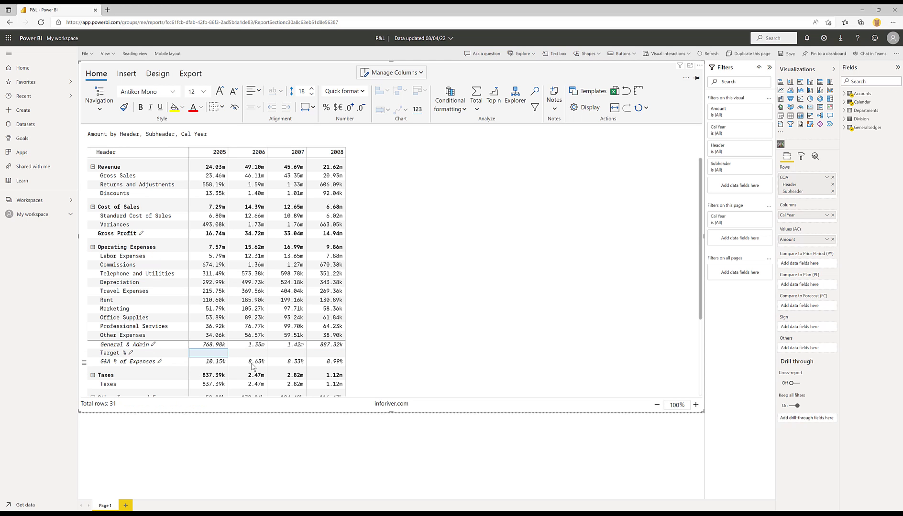
double_click(210, 354)
text(.105)
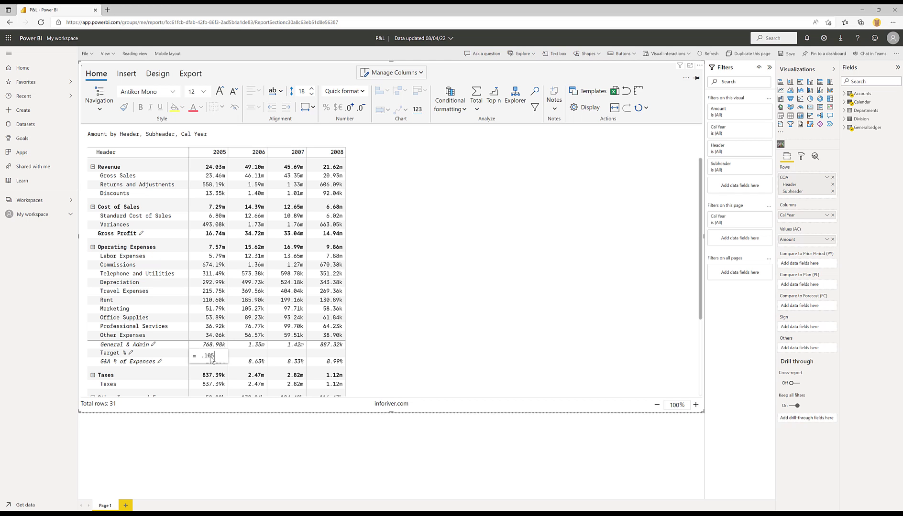
key(Return)
click(248, 356)
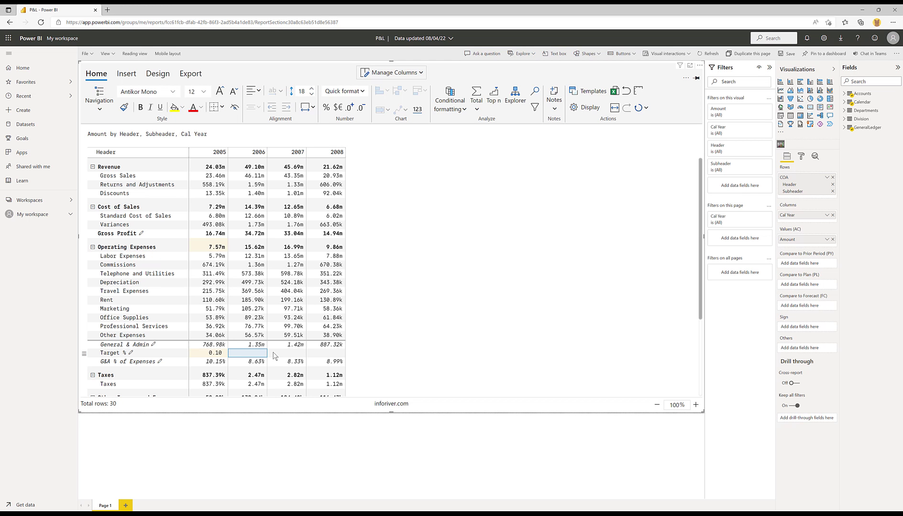
text(.1)
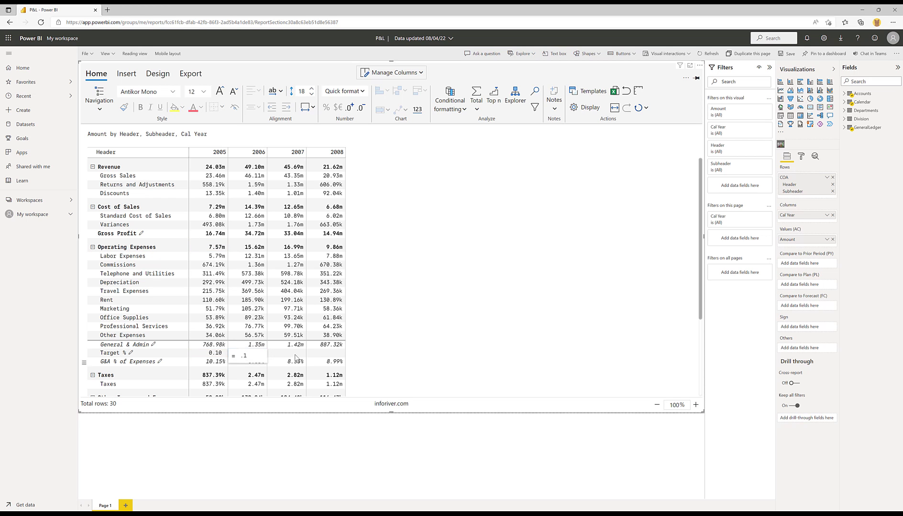
key(Return)
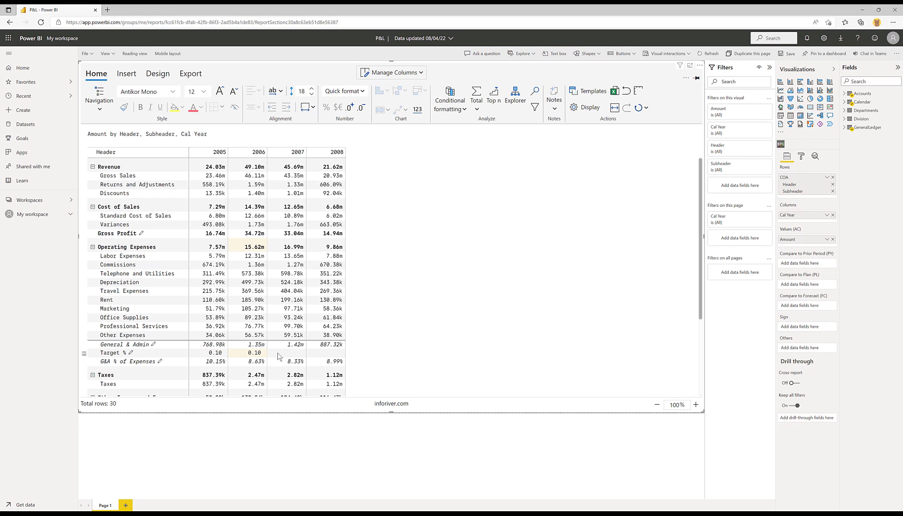
Enter .09 as the 2007 and 2008 Target % values, then select all four targets.
click(277, 356)
text(.09)
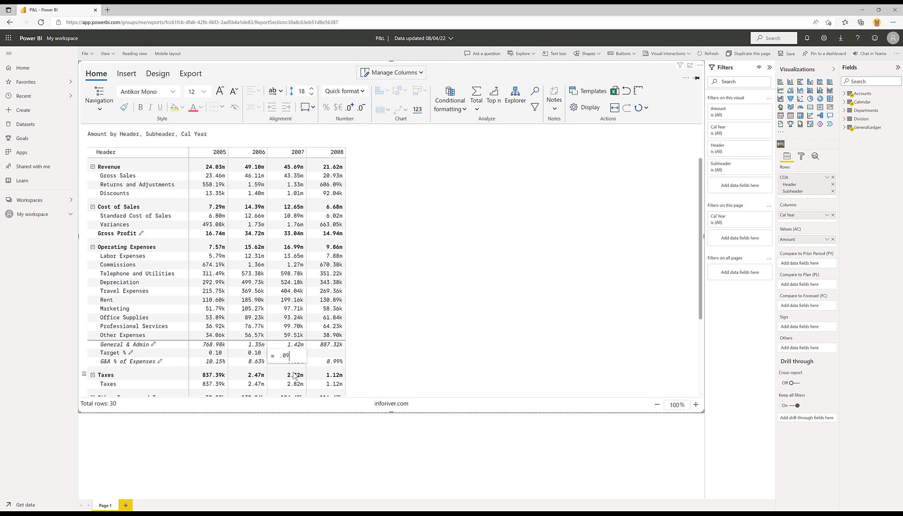
key(Return)
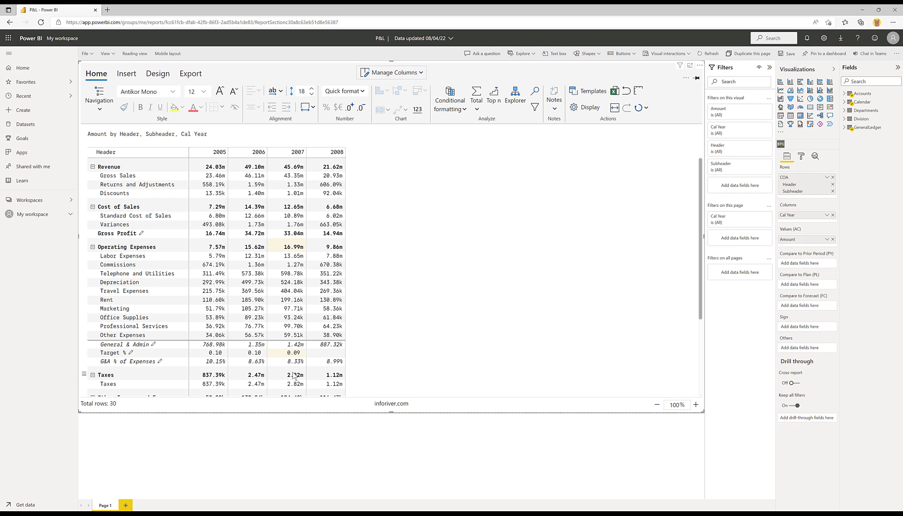
click(321, 354)
double_click(321, 356)
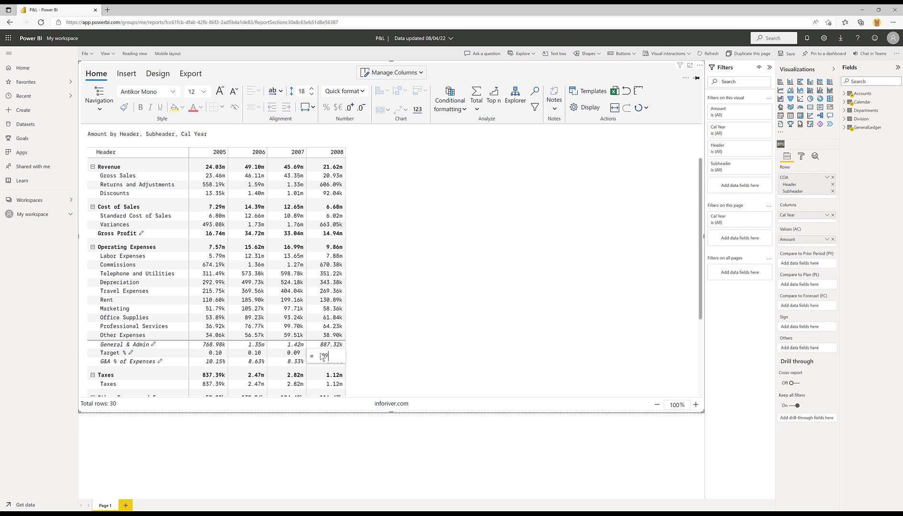
text(.09)
key(Return)
click(213, 352)
shift+click(317, 353)
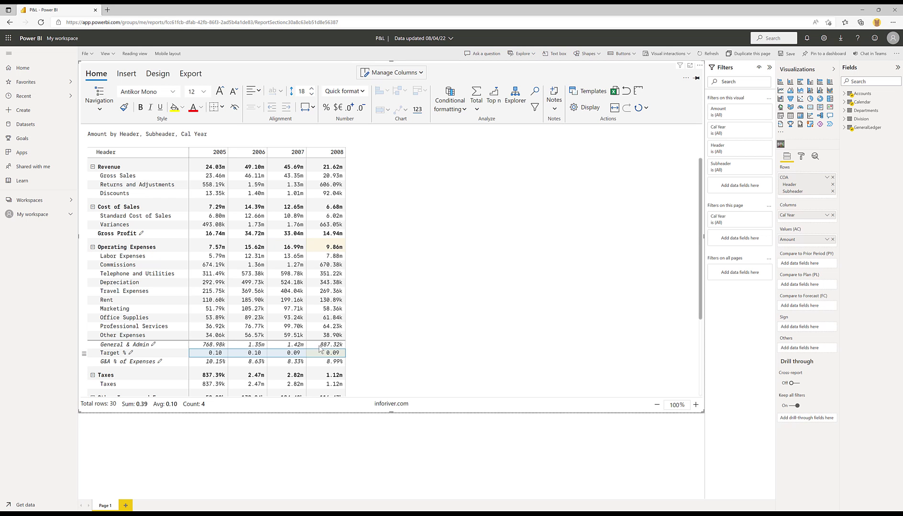
Make Target % italic percentages (10.50%, 10.00%, 9.00%, 9.00%) and move it below G&A % of Expenses.
click(326, 108)
click(126, 355)
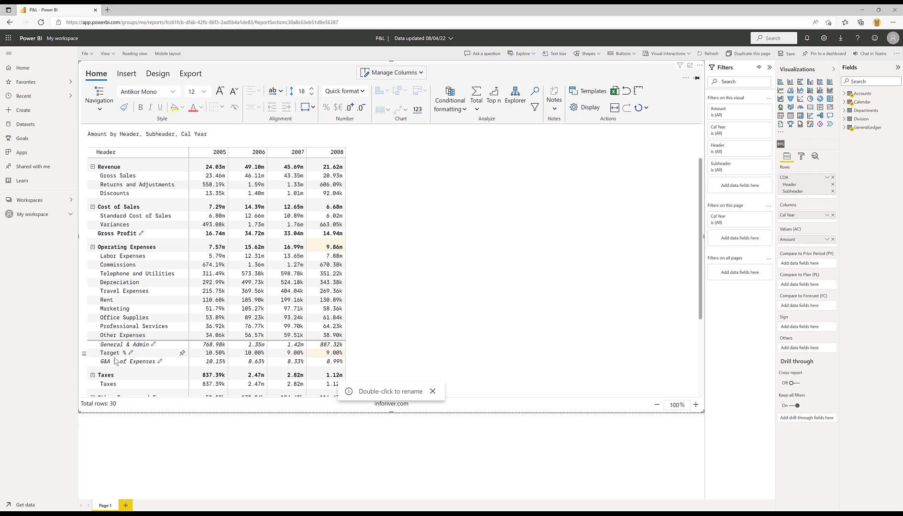
click(84, 354)
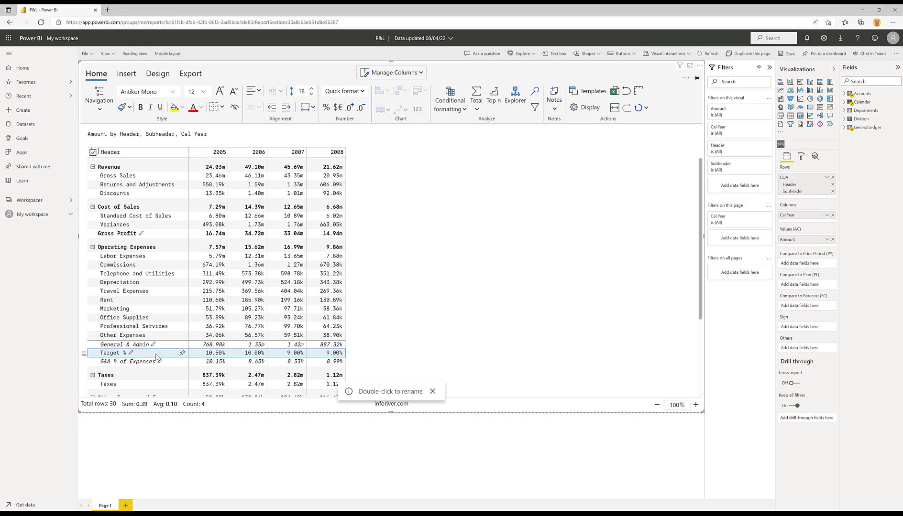
click(150, 107)
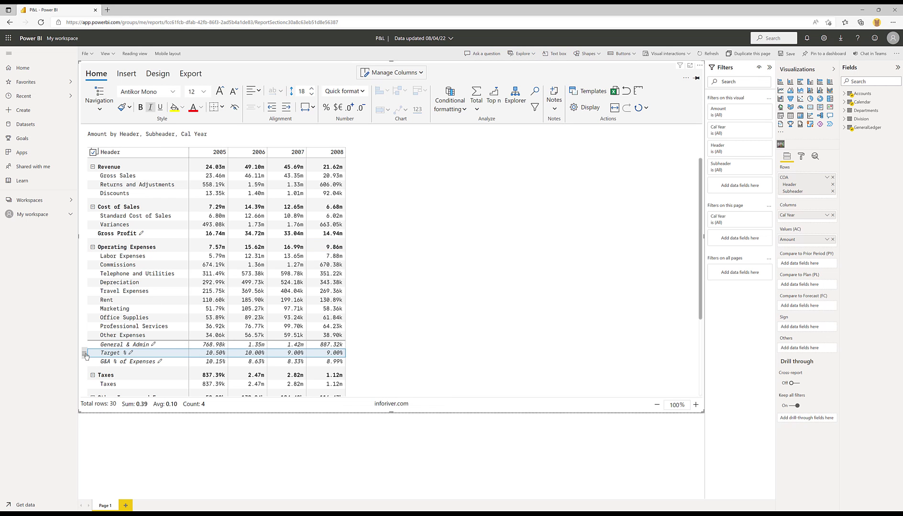
drag(87, 354, 92, 367)
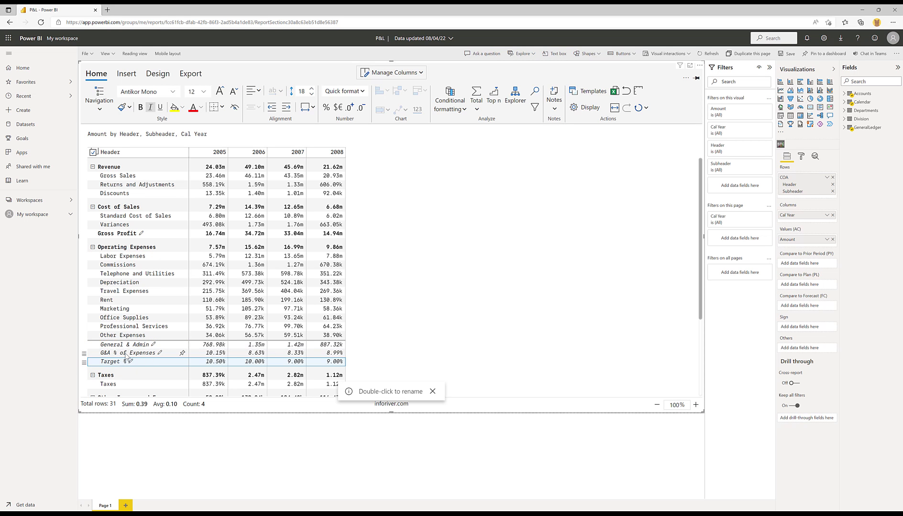